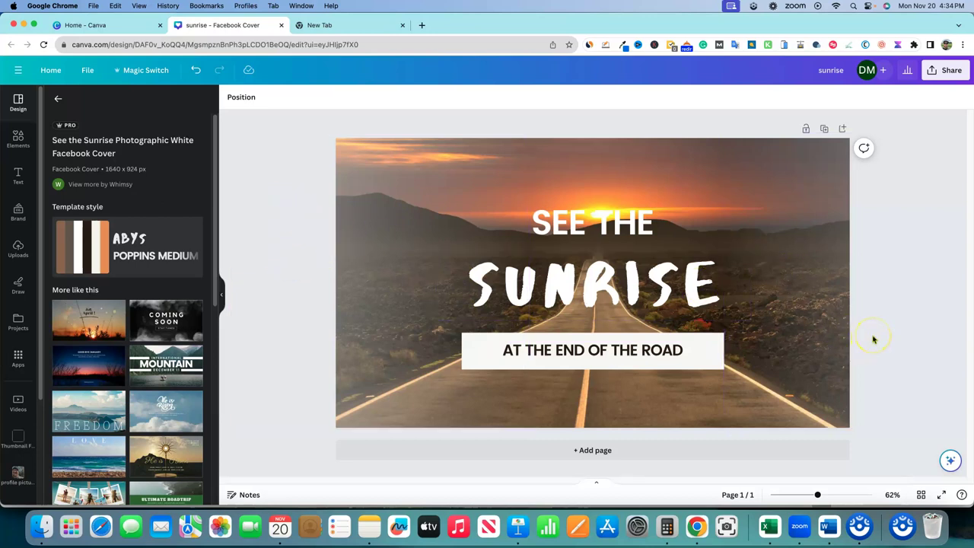
pyautogui.click(652, 298)
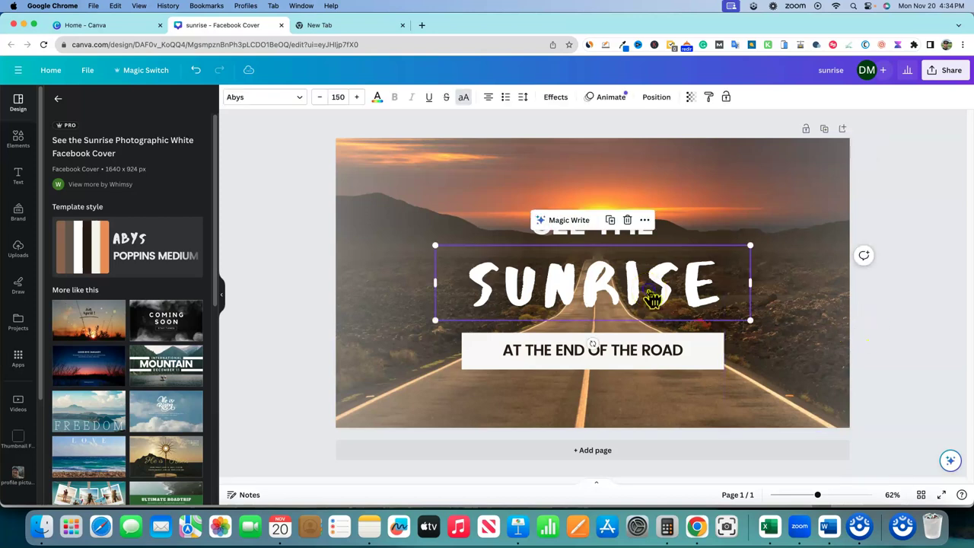
pyautogui.click(659, 298)
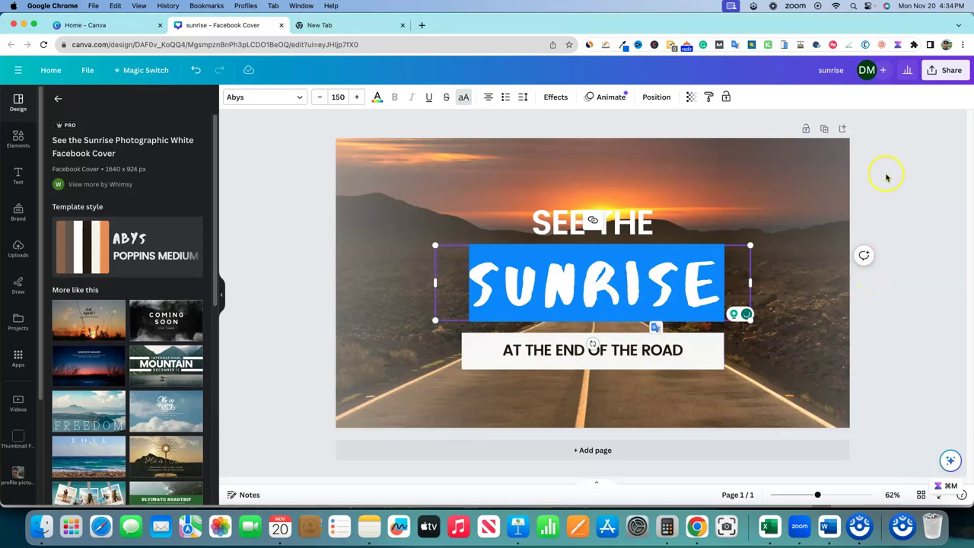
pyautogui.click(875, 144)
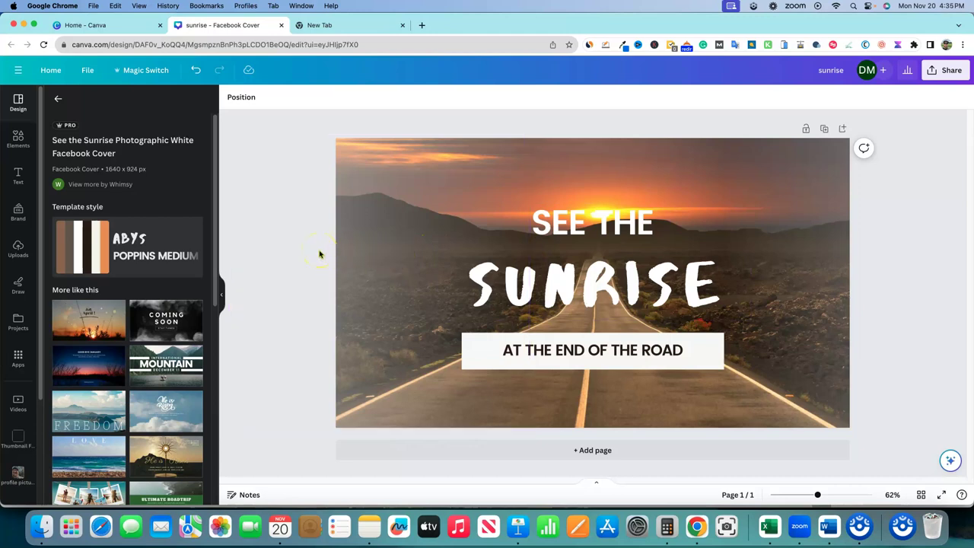
# - Add a square shape to the page and fill it with the custom yellow #F4EC25
pyautogui.click(18, 139)
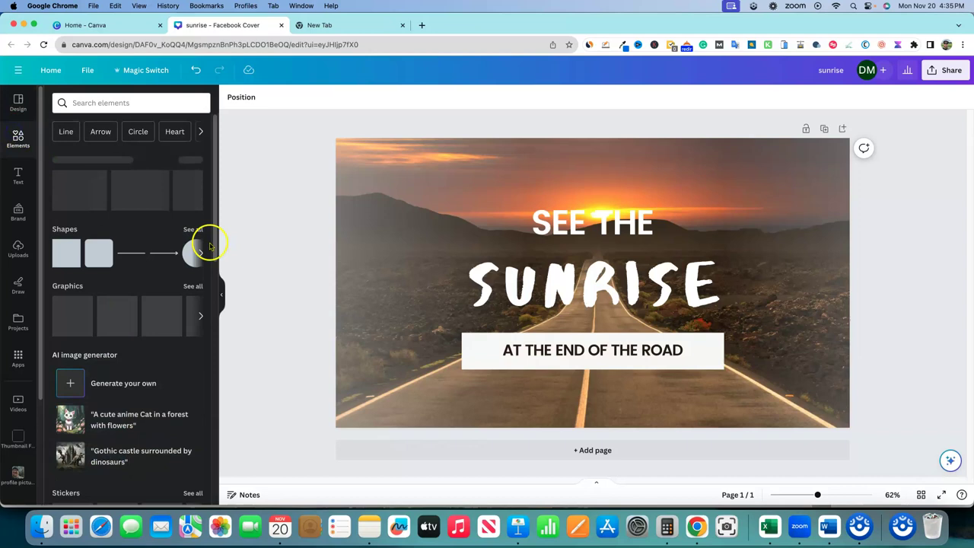
pyautogui.click(70, 259)
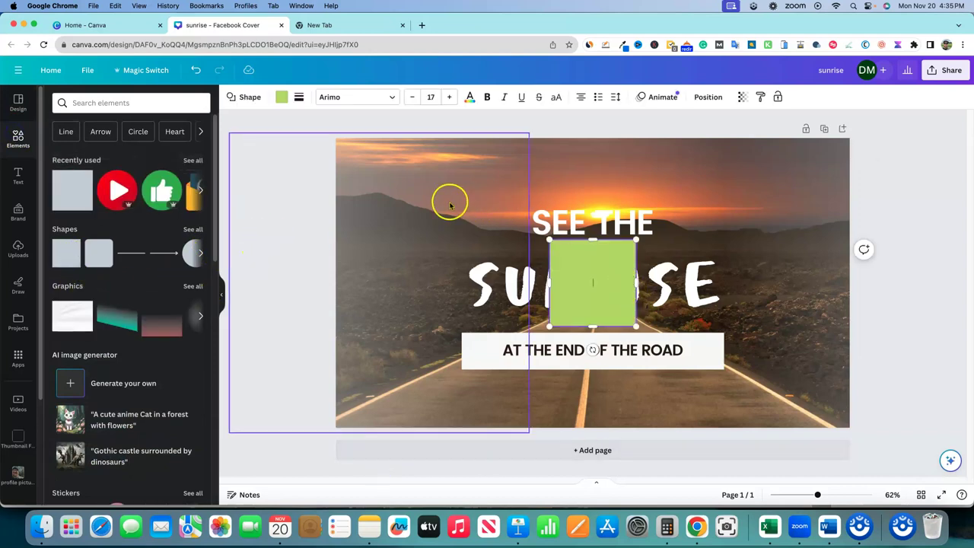
pyautogui.click(281, 96)
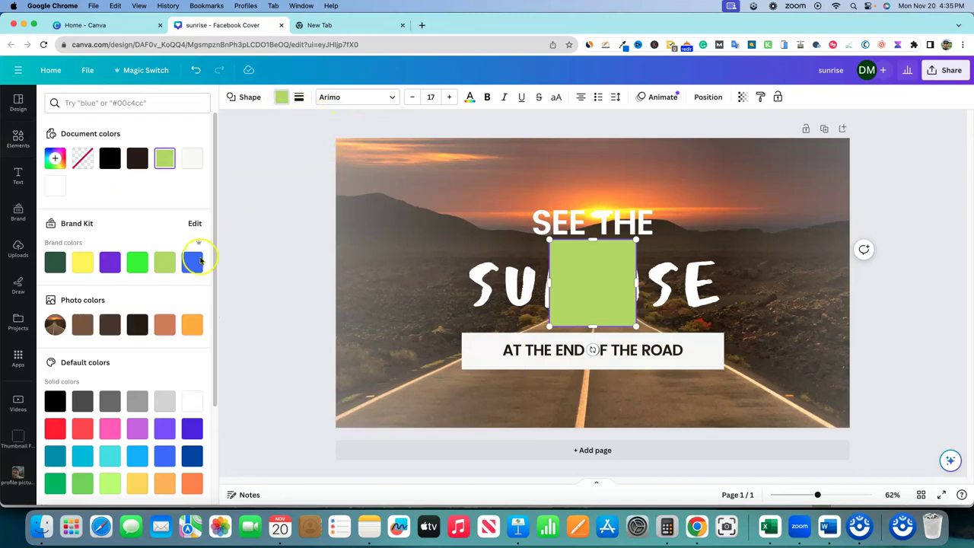
pyautogui.click(82, 263)
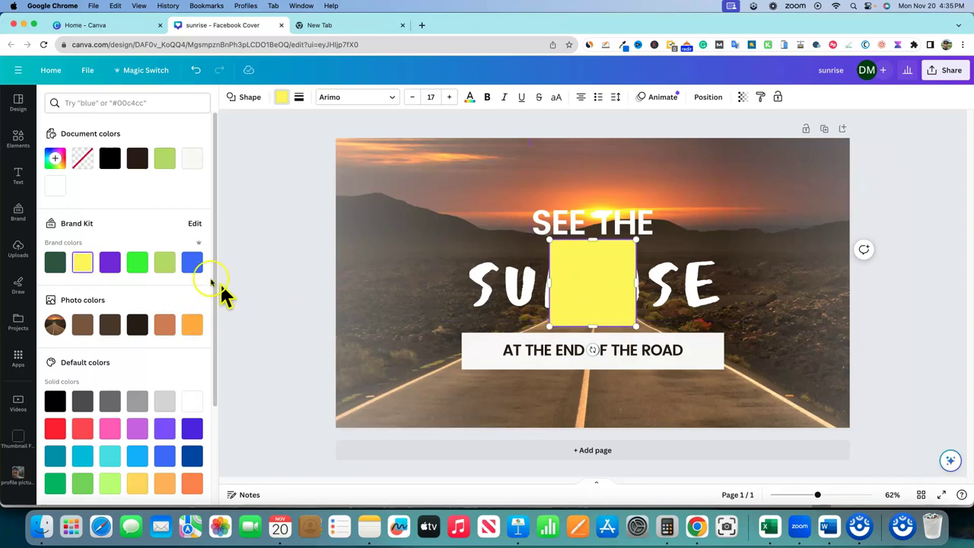
pyautogui.click(55, 158)
pyautogui.moveTo(145, 223); pyautogui.dragTo(182, 210)
pyautogui.click(259, 223)
pyautogui.click(557, 282)
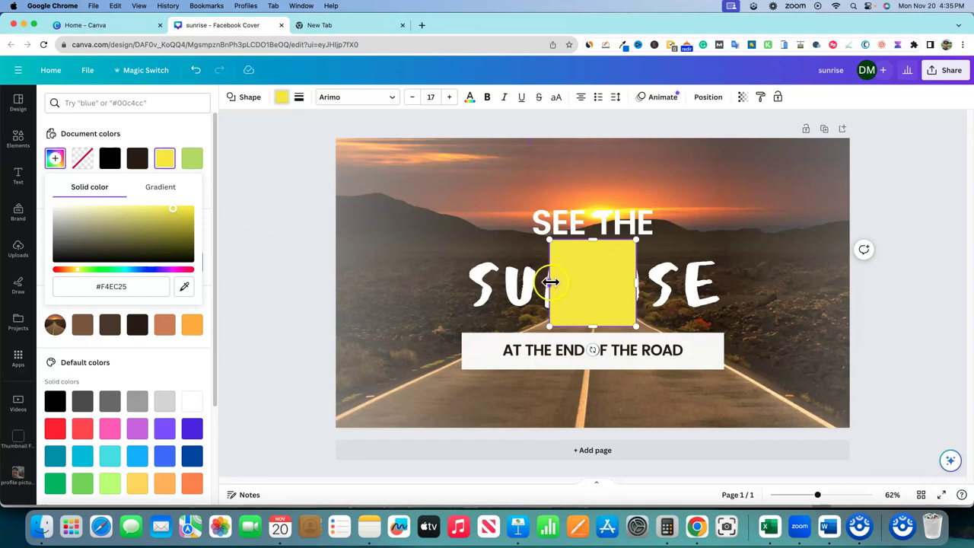
# - Send the yellow square to the back and resize it to about 824 × 175 px to span the word SUNRISE
pyautogui.click(701, 98)
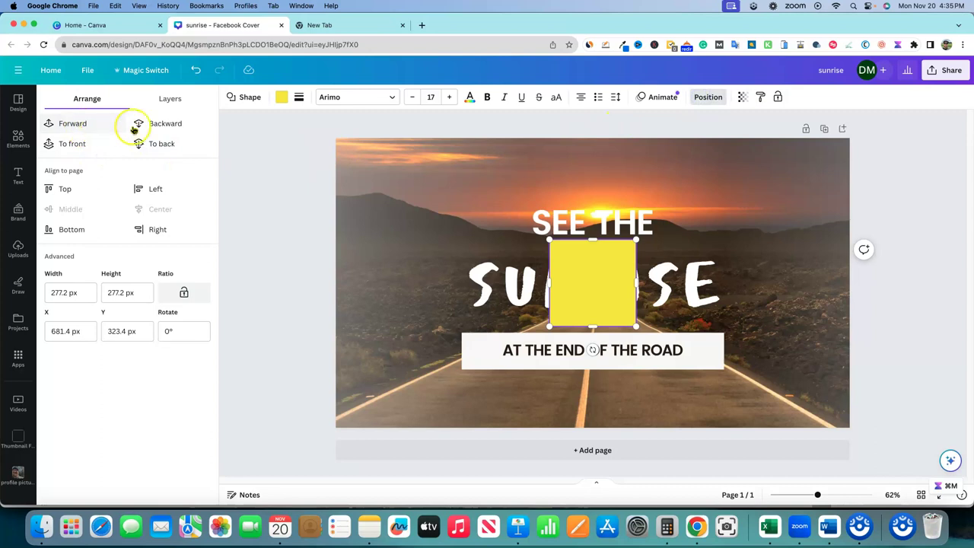
pyautogui.click(155, 143)
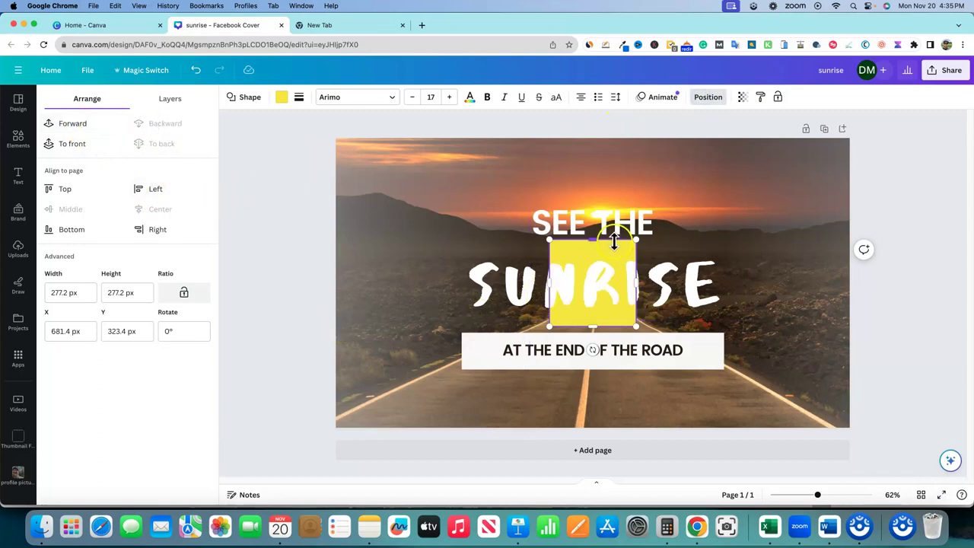
pyautogui.moveTo(593, 242); pyautogui.dragTo(593, 261)
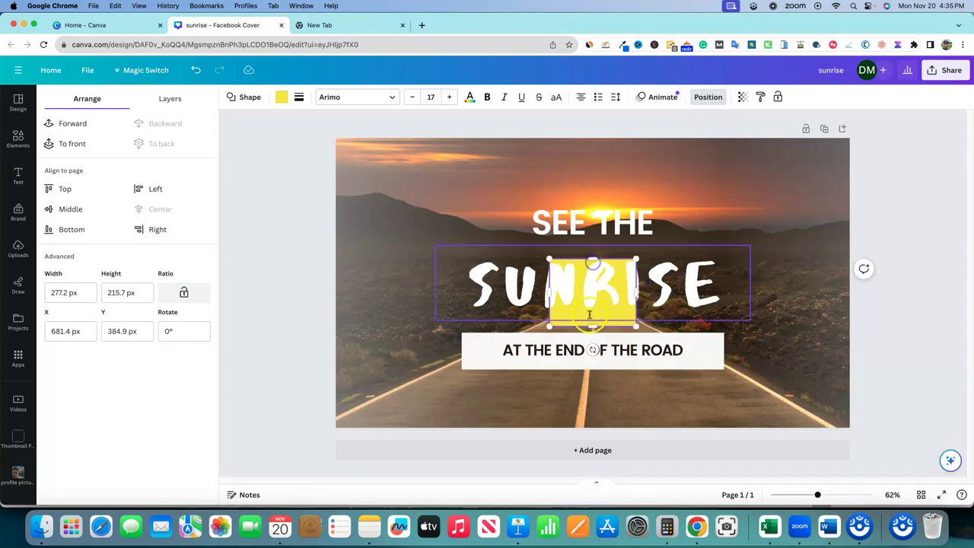
pyautogui.moveTo(592, 326); pyautogui.dragTo(593, 315)
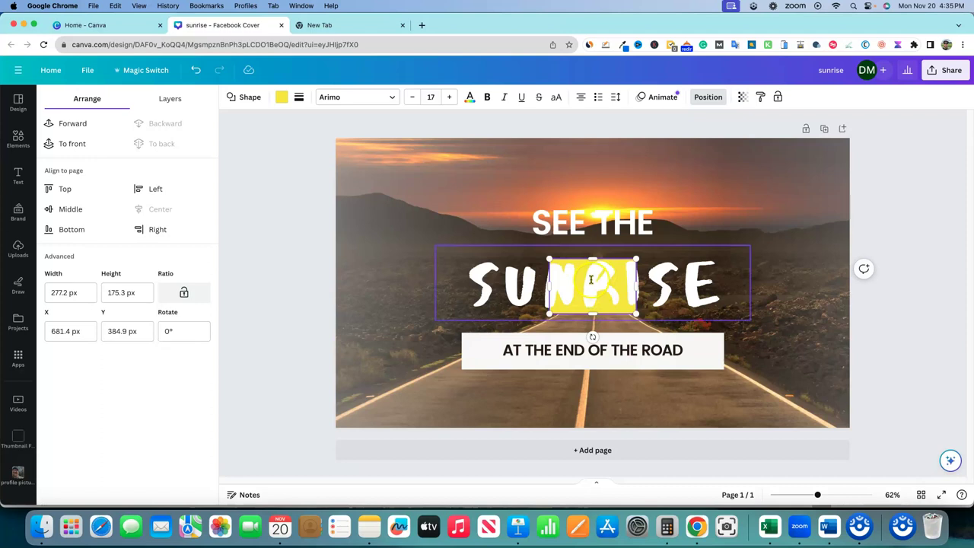
pyautogui.moveTo(549, 286); pyautogui.dragTo(464, 290)
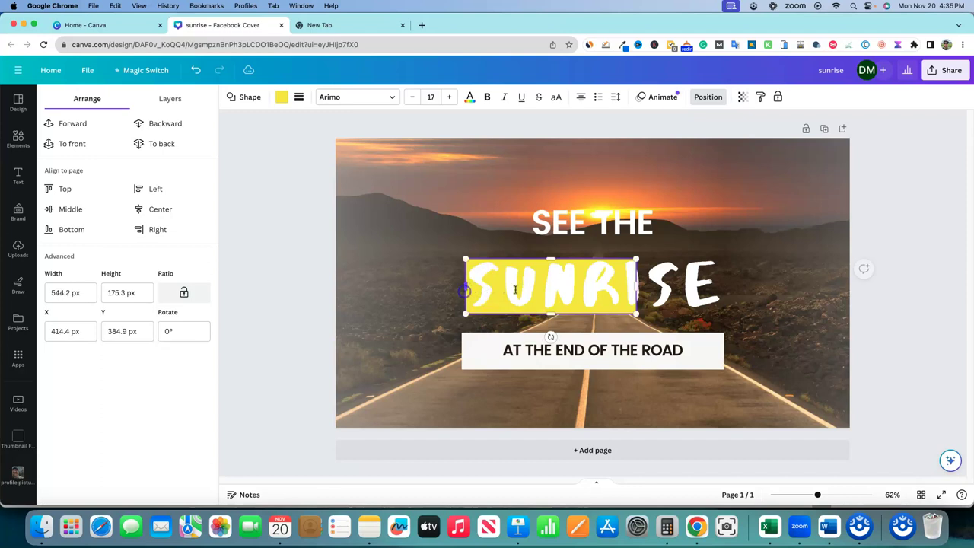
pyautogui.moveTo(636, 286); pyautogui.dragTo(724, 283)
pyautogui.click(771, 279)
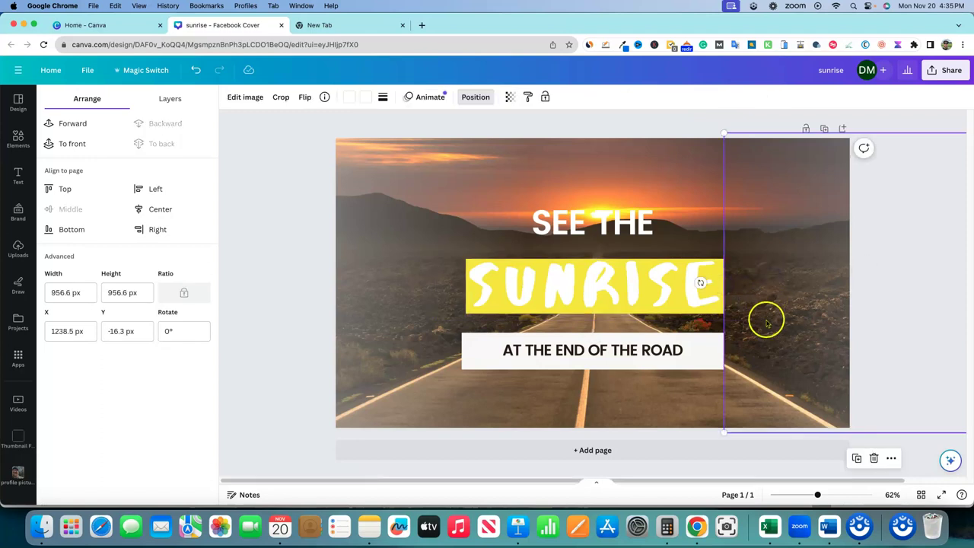
pyautogui.click(526, 290)
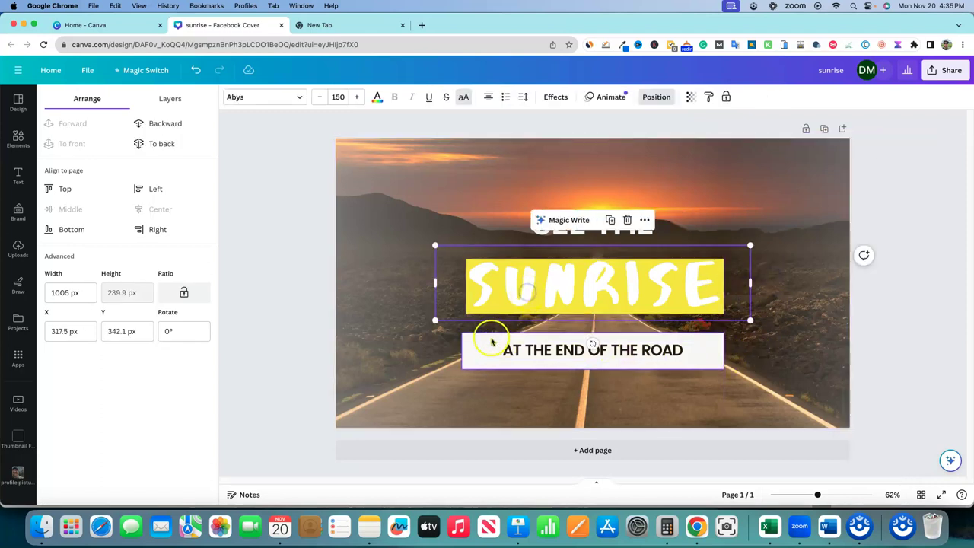
pyautogui.click(376, 302)
pyautogui.click(768, 211)
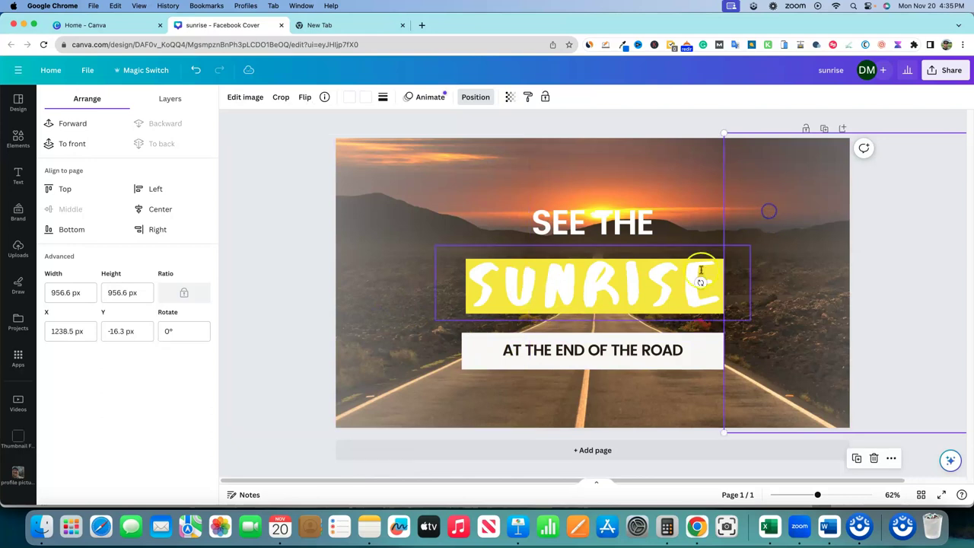
# - Apply the Outline text effect to the SUNRISE text and set the outline color to black
pyautogui.click(663, 289)
pyautogui.click(662, 290)
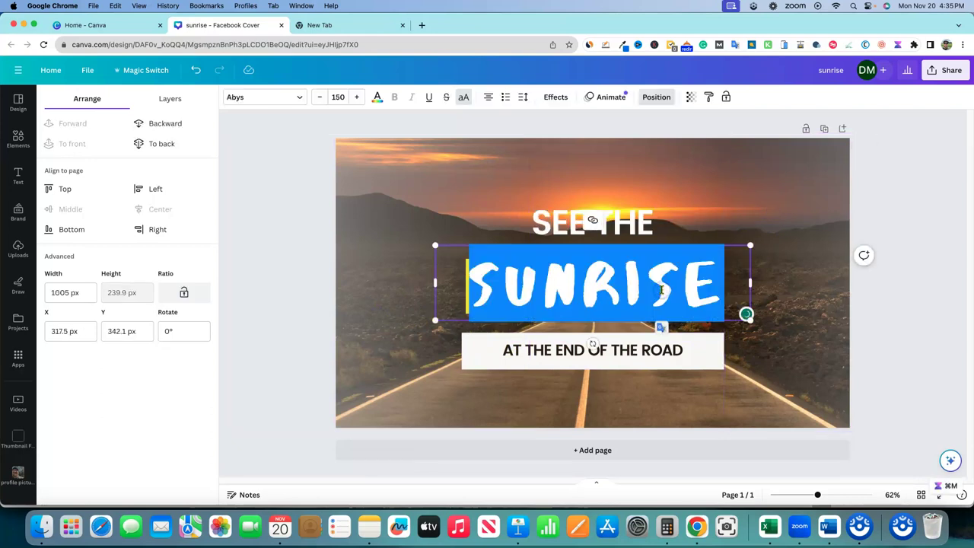
pyautogui.click(555, 98)
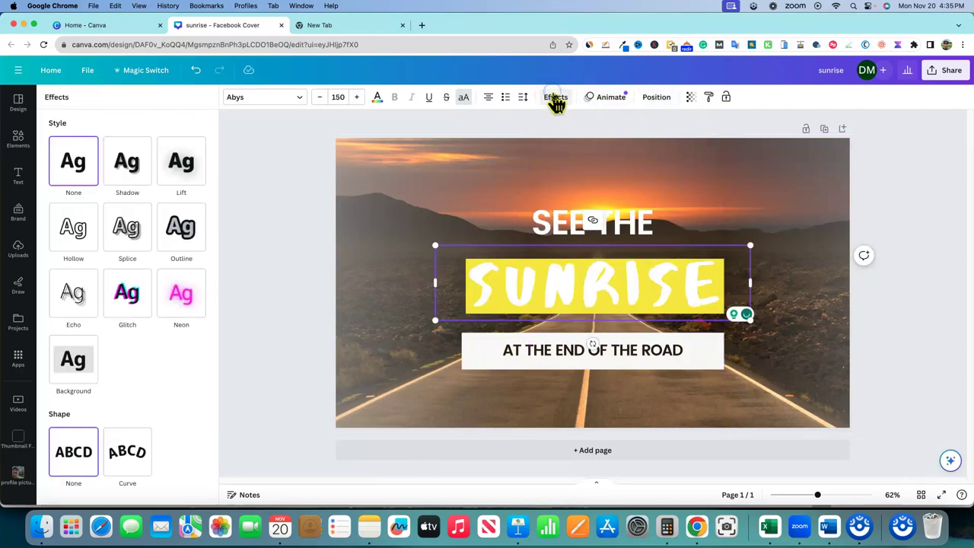
pyautogui.click(182, 232)
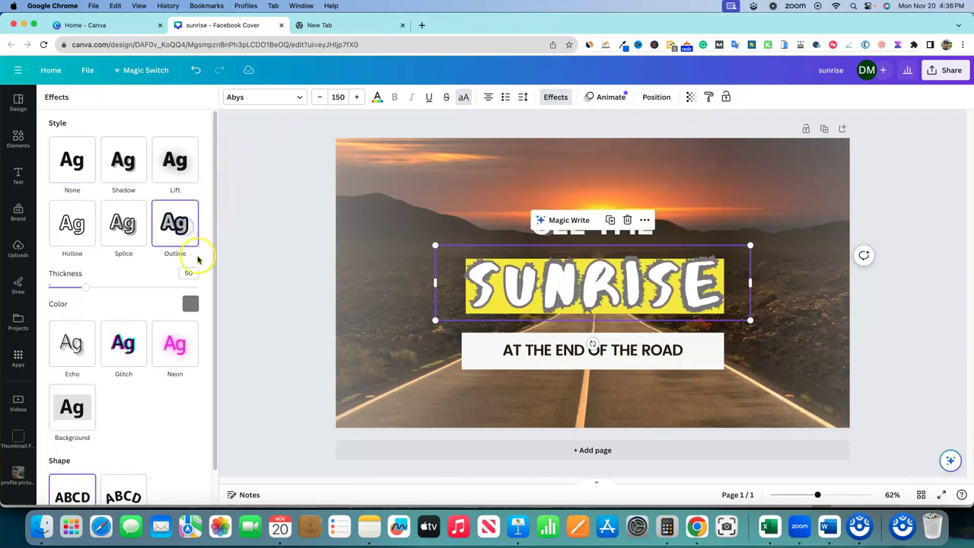
pyautogui.click(190, 304)
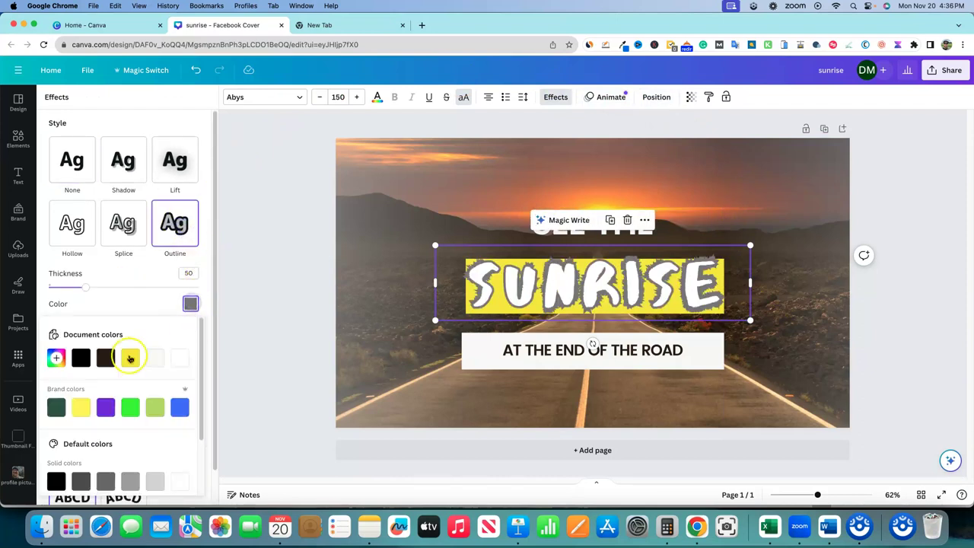
pyautogui.click(82, 359)
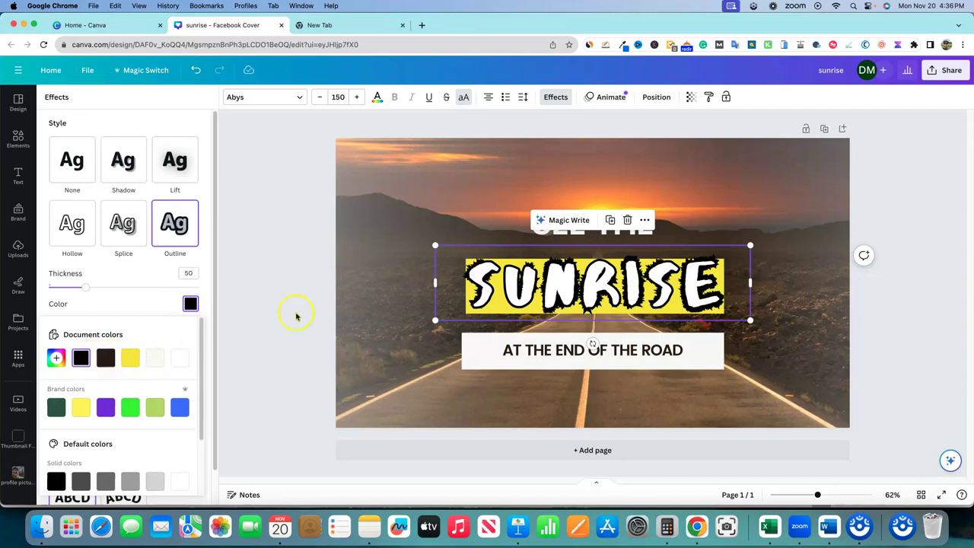
pyautogui.click(363, 264)
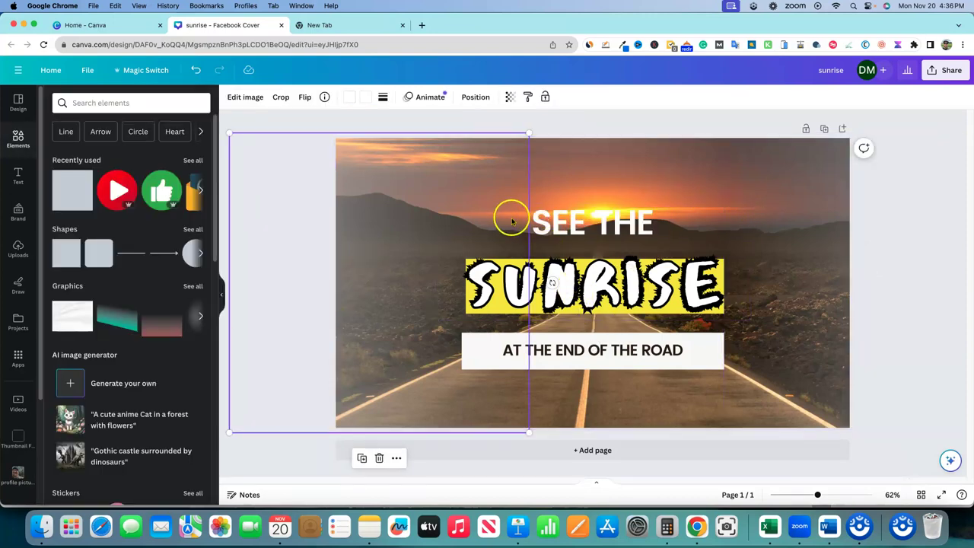
# - Move the SUNRISE text one layer backward and enlarge the yellow rectangle covering it to about 837 × 204 px
pyautogui.click(578, 279)
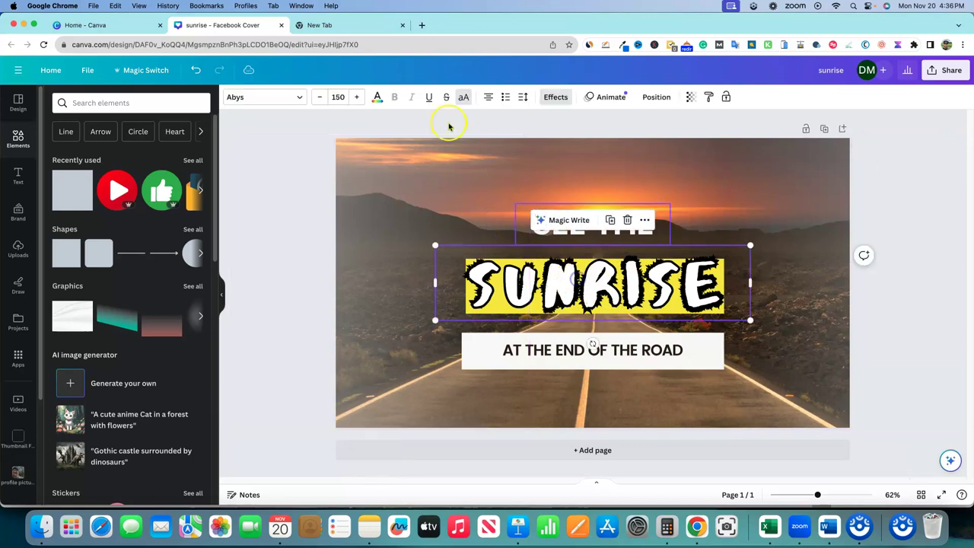
pyautogui.click(653, 97)
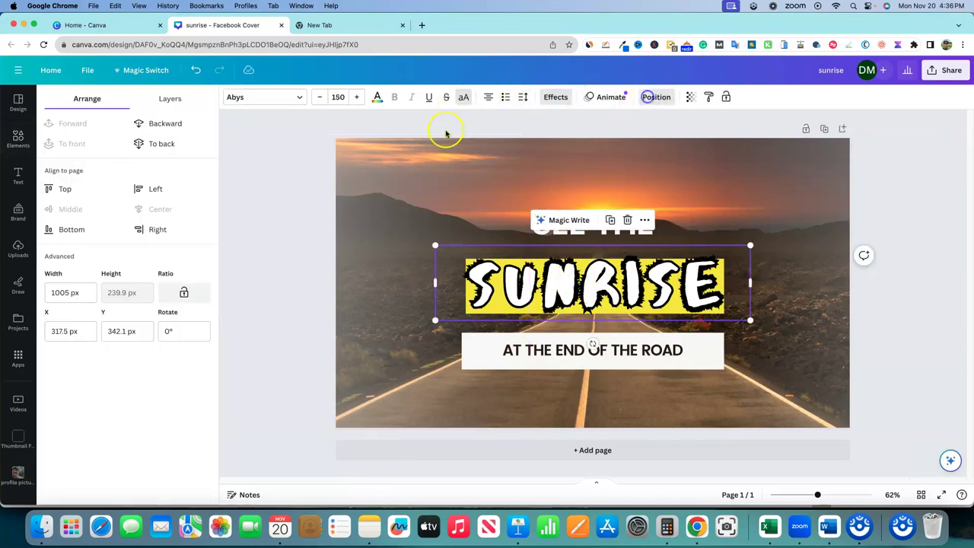
pyautogui.click(156, 126)
pyautogui.click(607, 277)
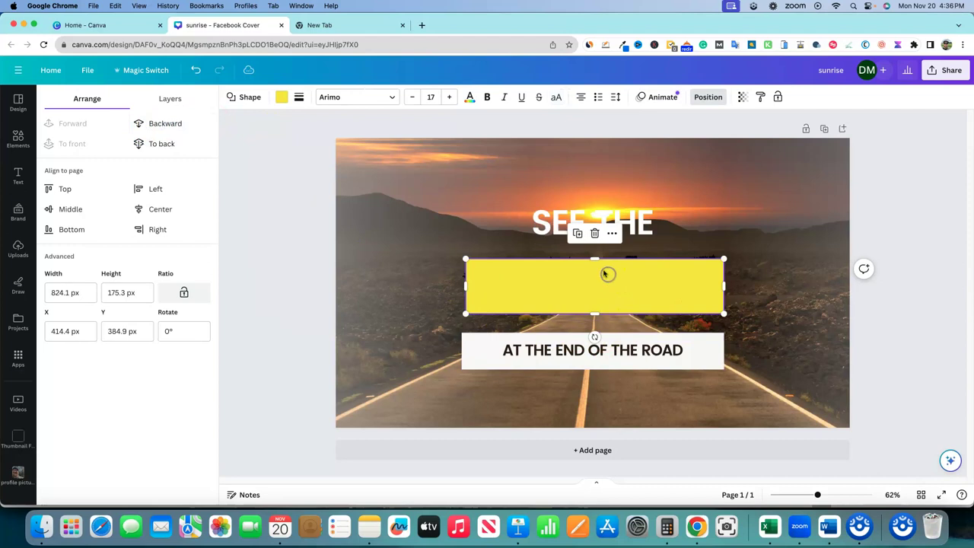
pyautogui.moveTo(594, 258); pyautogui.dragTo(594, 251)
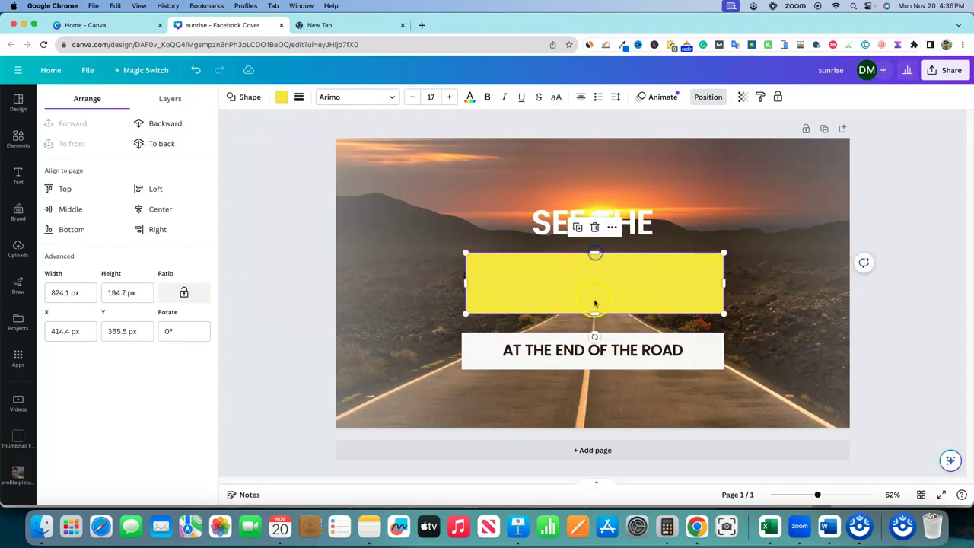
pyautogui.moveTo(594, 313); pyautogui.dragTo(594, 316)
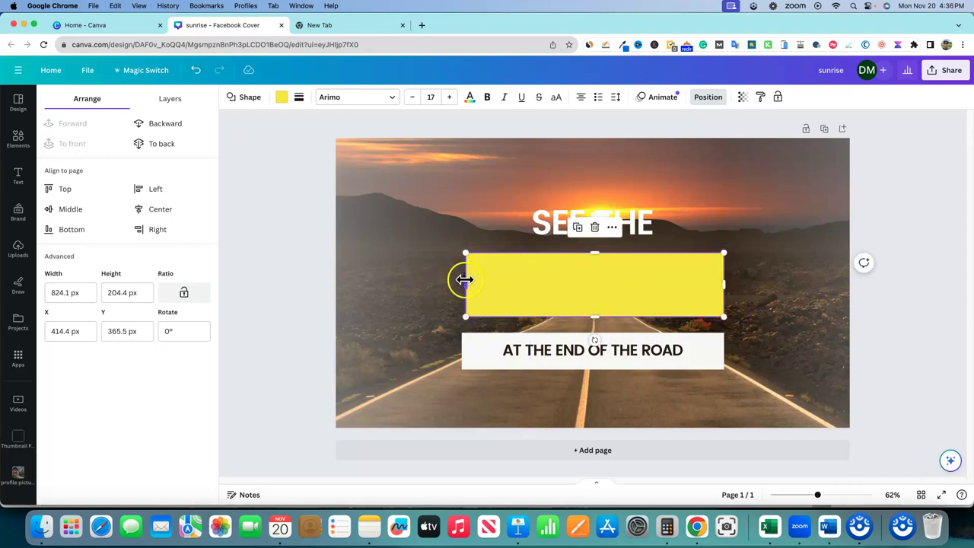
pyautogui.moveTo(464, 281); pyautogui.dragTo(458, 281)
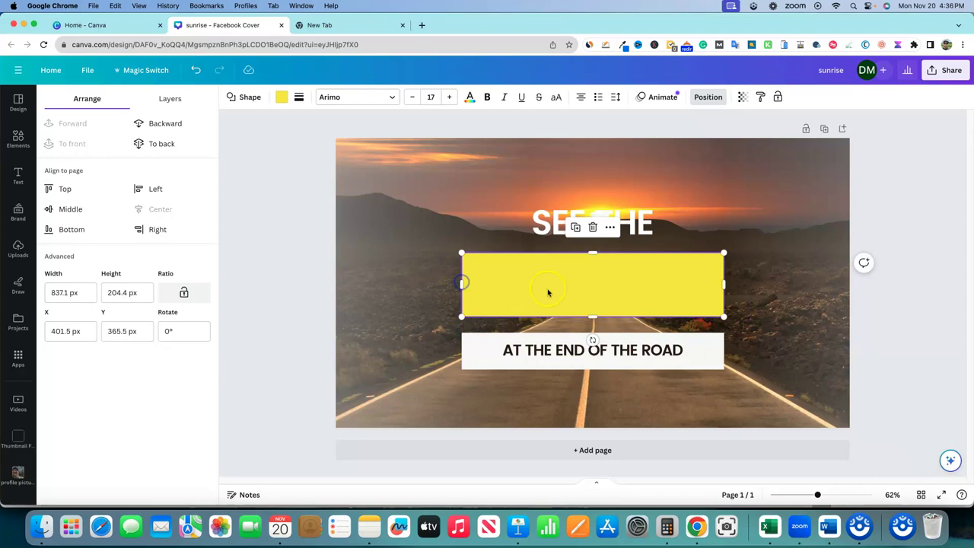
# - Move the yellow rectangle one layer backward so it sits behind the SUNRISE text
pyautogui.click(180, 124)
pyautogui.click(281, 196)
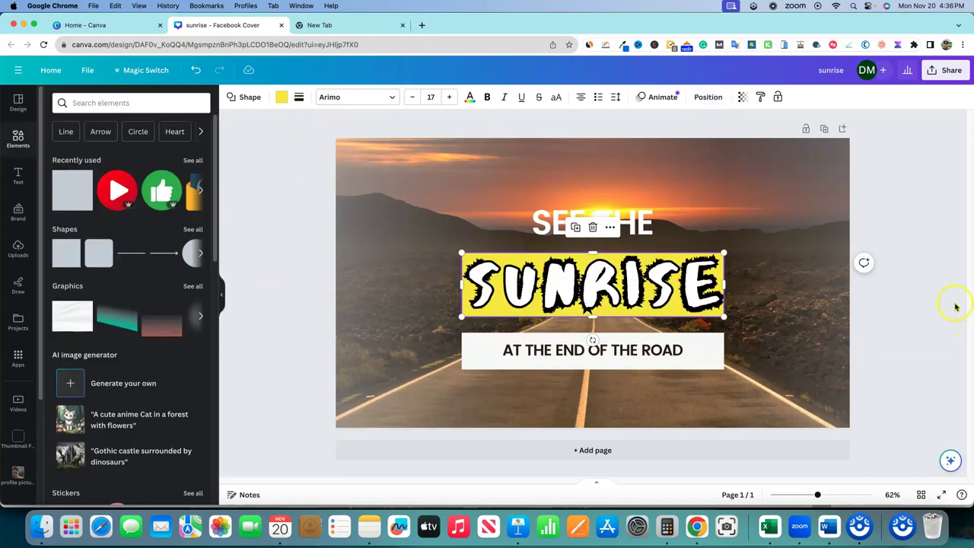
pyautogui.click(915, 276)
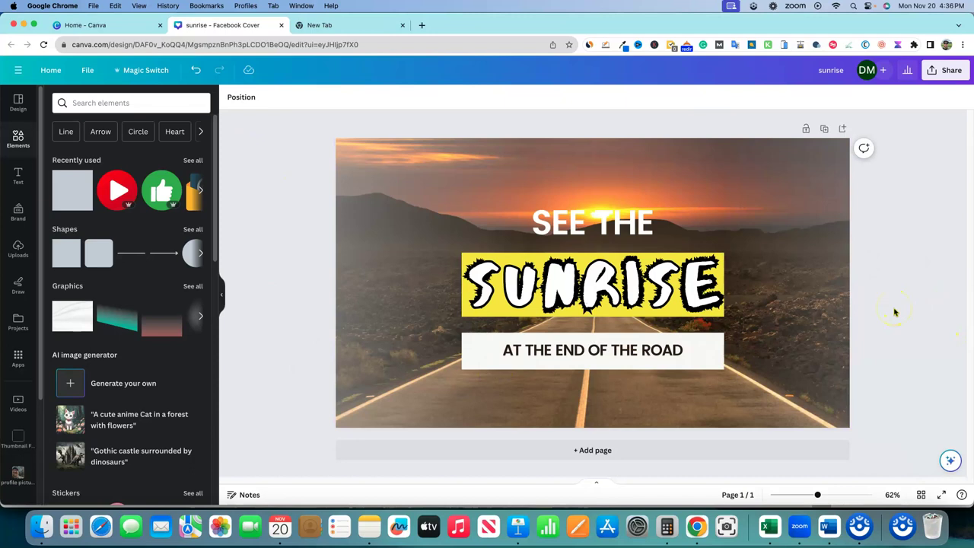
# - Duplicate the page and delete the yellow rectangle behind the SUNRISE text on the copy
pyautogui.click(823, 133)
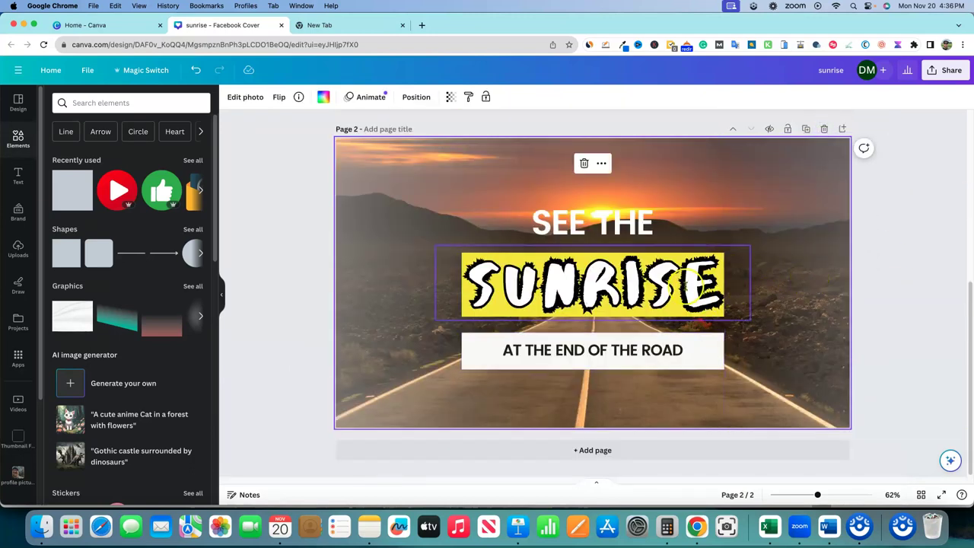
pyautogui.click(690, 300)
pyautogui.click(657, 97)
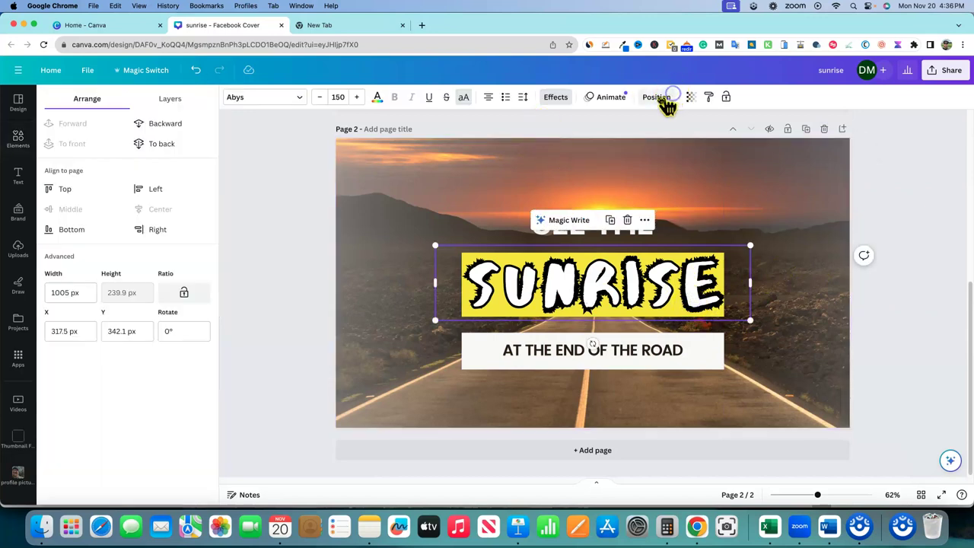
pyautogui.click(167, 123)
pyautogui.click(484, 282)
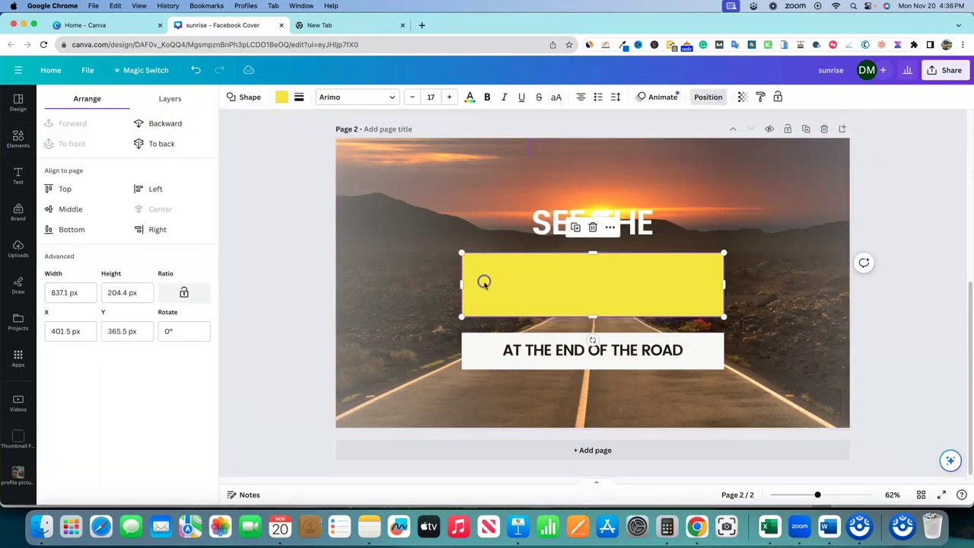
pyautogui.press('Delete')
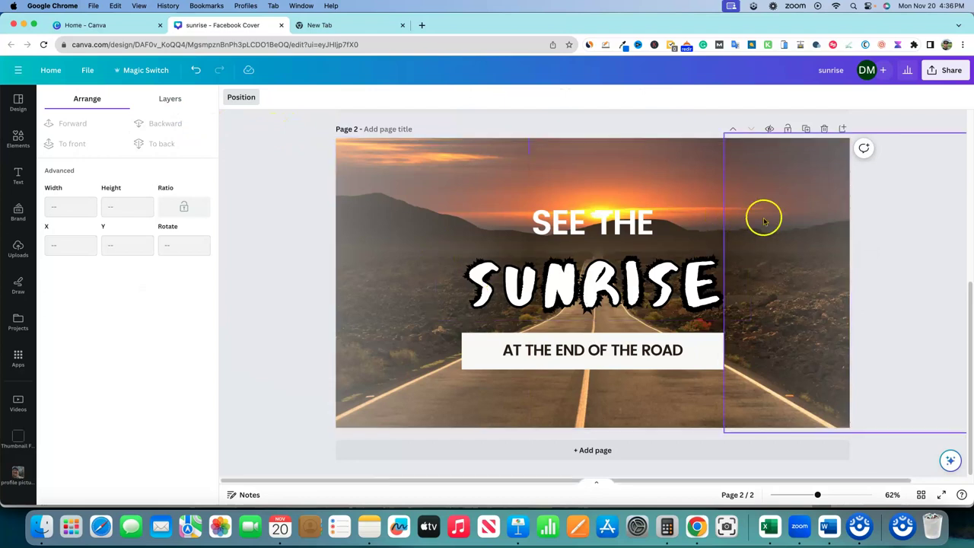
pyautogui.click(872, 226)
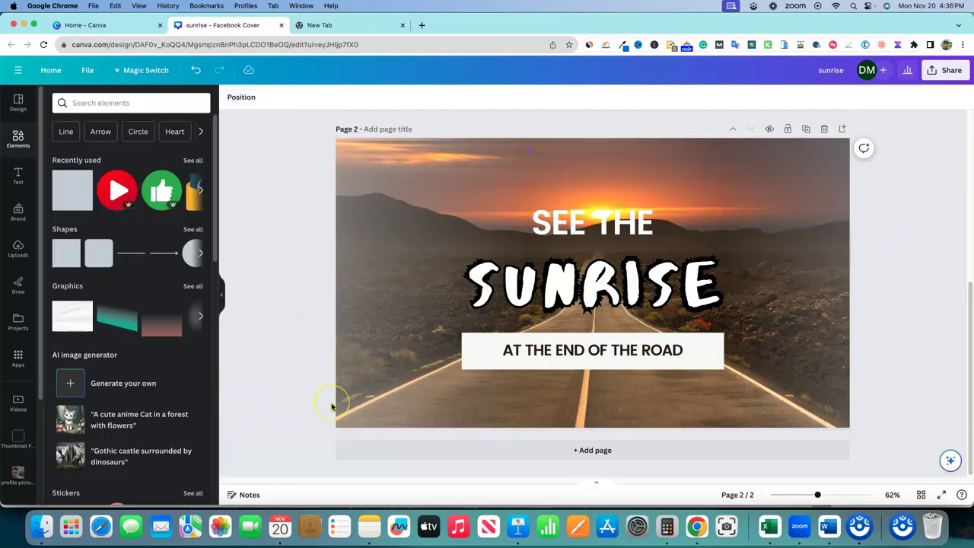
pyautogui.click(381, 383)
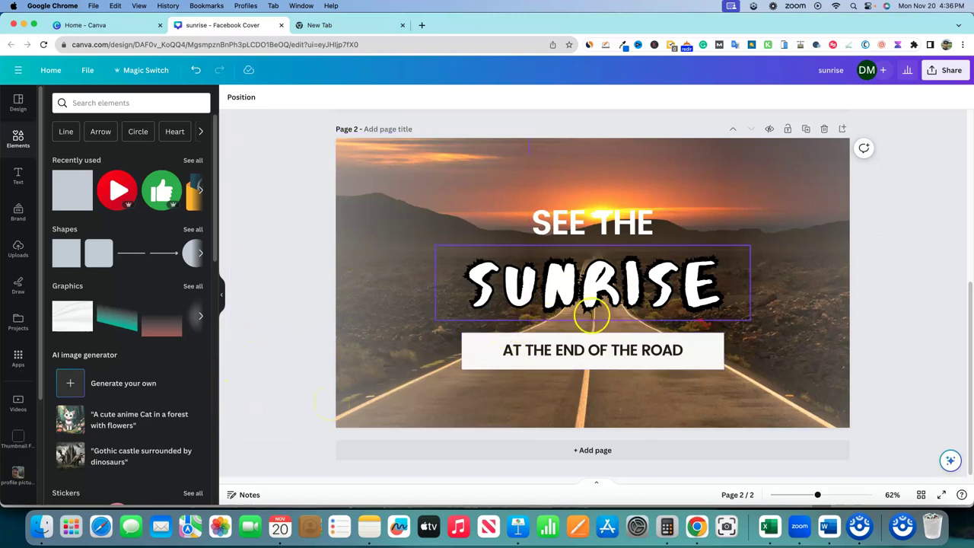
pyautogui.click(692, 298)
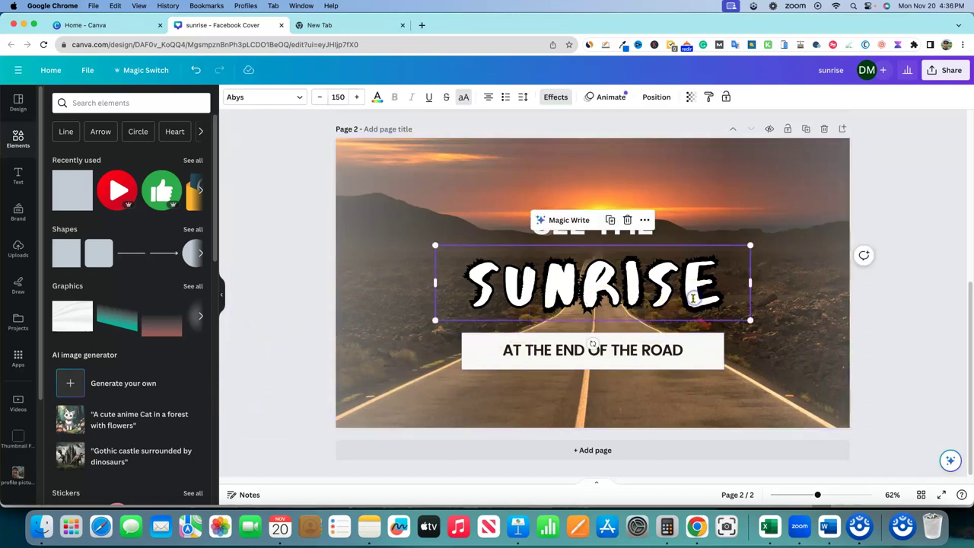
pyautogui.click(674, 352)
pyautogui.click(609, 361)
pyautogui.click(439, 351)
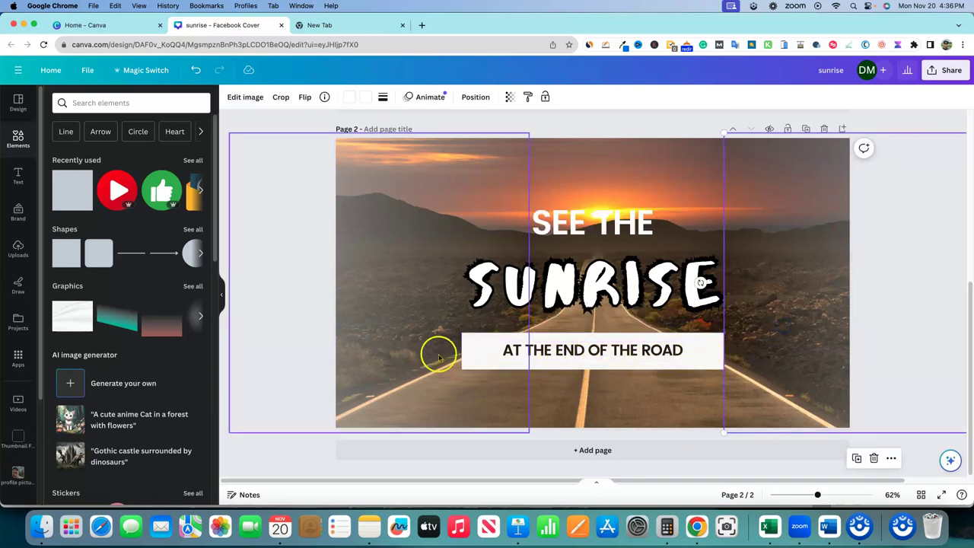
# - Add a green square shape and resize it into a highlight bar behind the AT THE END OF THE ROAD text on page 2
pyautogui.click(67, 263)
pyautogui.click(580, 291)
pyautogui.moveTo(579, 297); pyautogui.dragTo(530, 324)
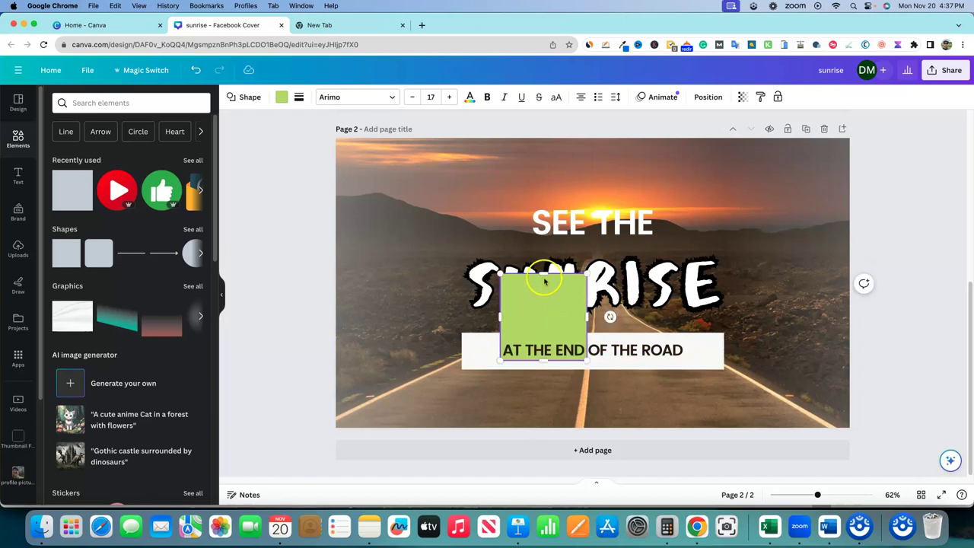
pyautogui.moveTo(543, 274); pyautogui.dragTo(690, 348)
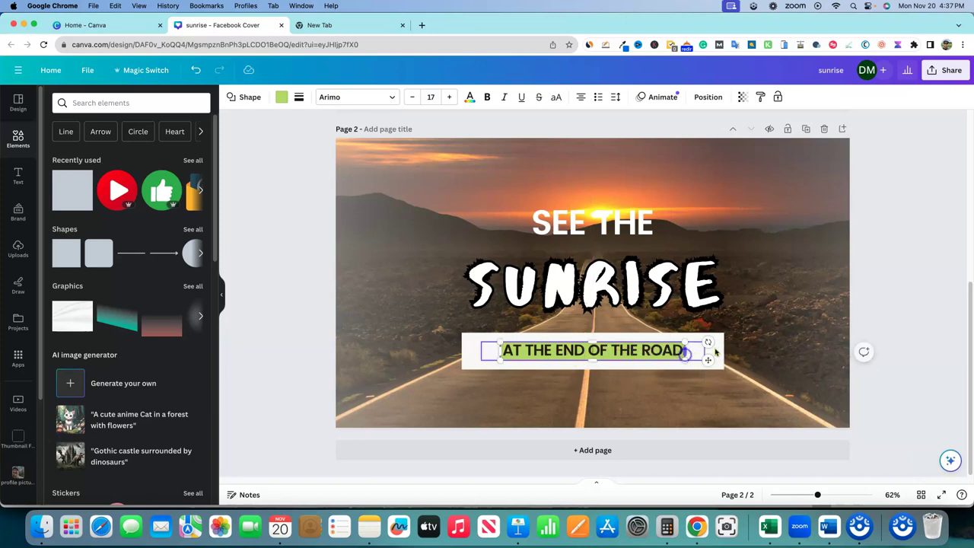
pyautogui.click(791, 375)
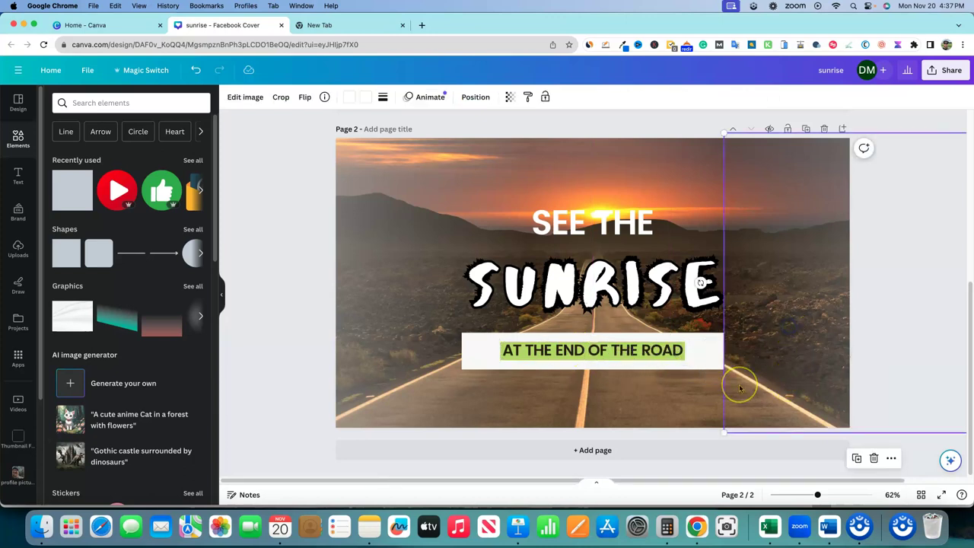
# - Apply the Background text effect to the whole SEE THE text on page 2
pyautogui.click(611, 219)
pyautogui.click(616, 221)
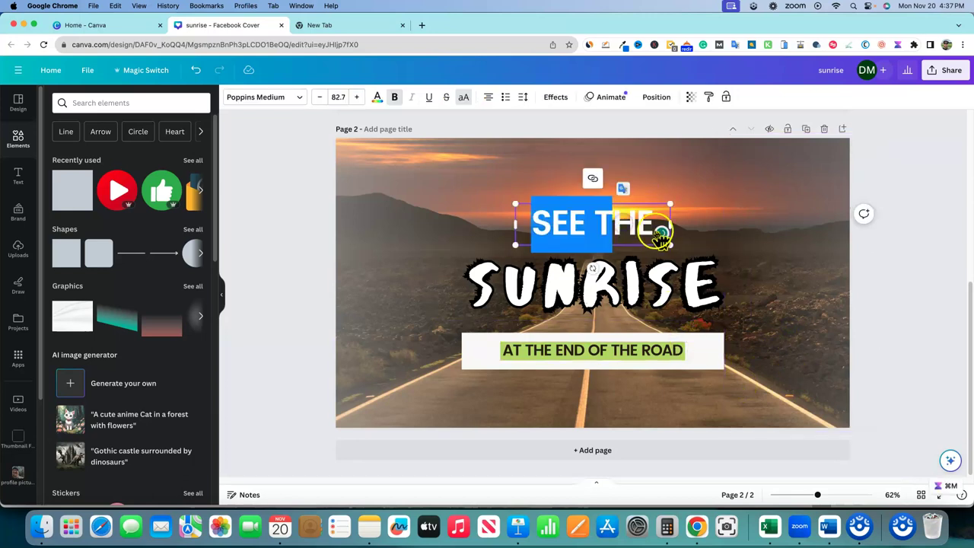
pyautogui.click(639, 225)
pyautogui.doubleClick(639, 226)
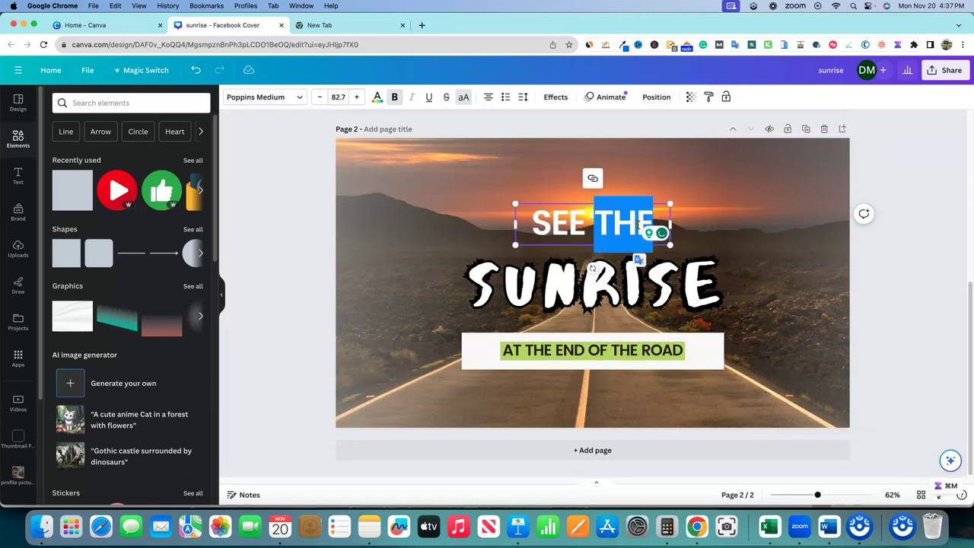
pyautogui.press('super+a')
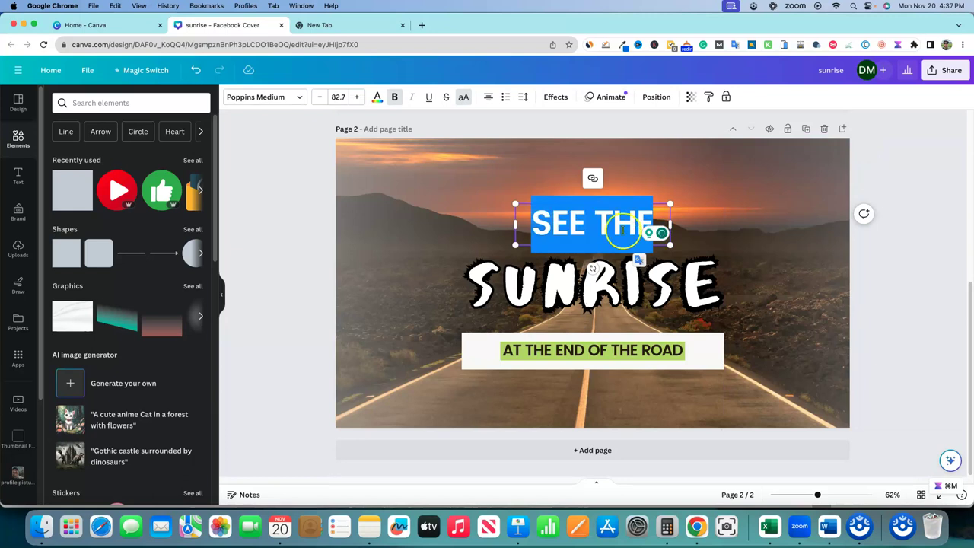
pyautogui.click(556, 98)
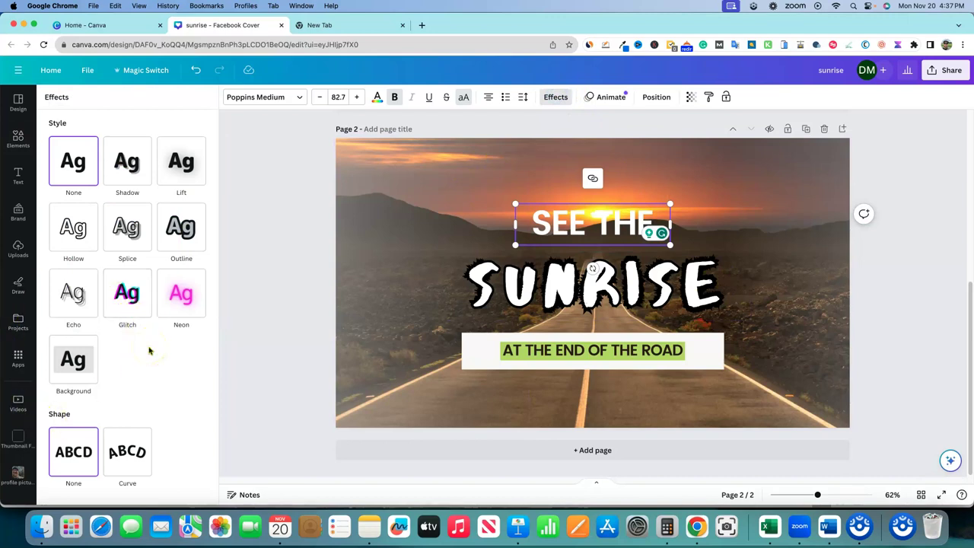
pyautogui.click(73, 365)
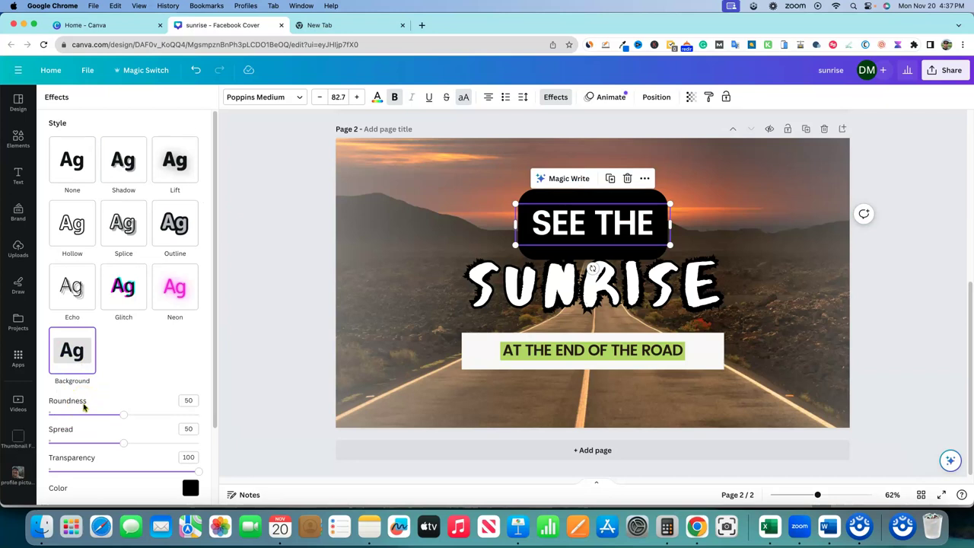
# - Set the Background effect of the SEE THE text to roundness 18 and spread 7
pyautogui.moveTo(123, 443); pyautogui.dragTo(84, 444)
pyautogui.scroll(-2, 108, 446)
pyautogui.scroll(1, 109, 451)
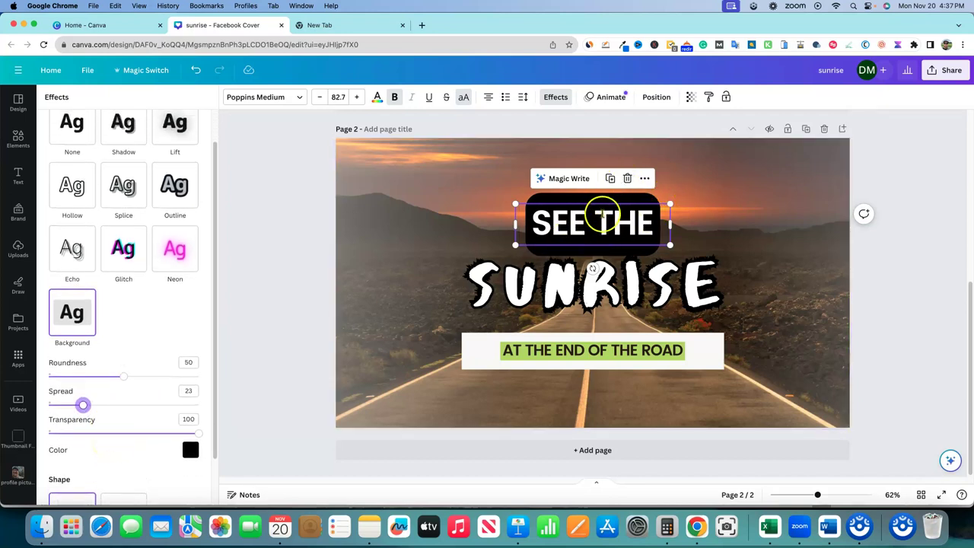
pyautogui.moveTo(123, 376); pyautogui.dragTo(64, 411)
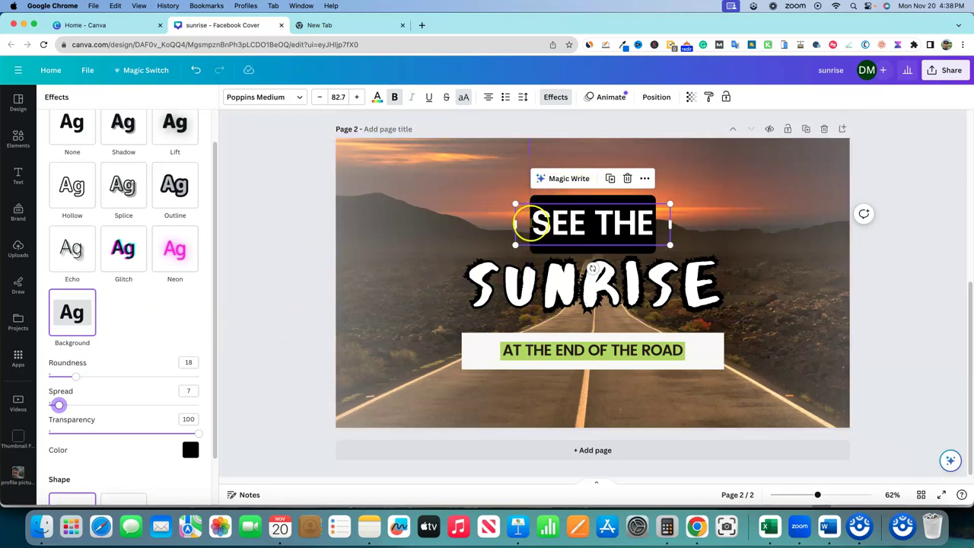
pyautogui.click(688, 209)
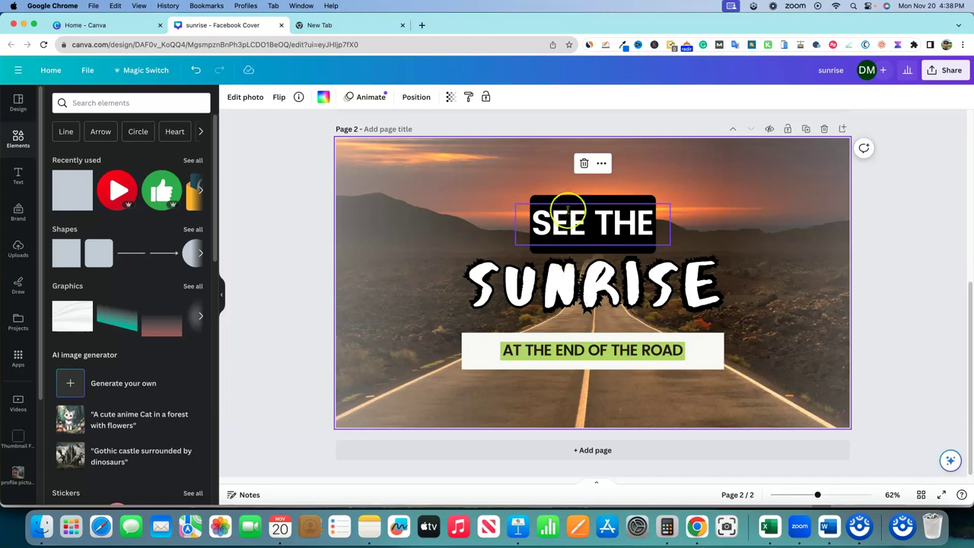
pyautogui.click(461, 232)
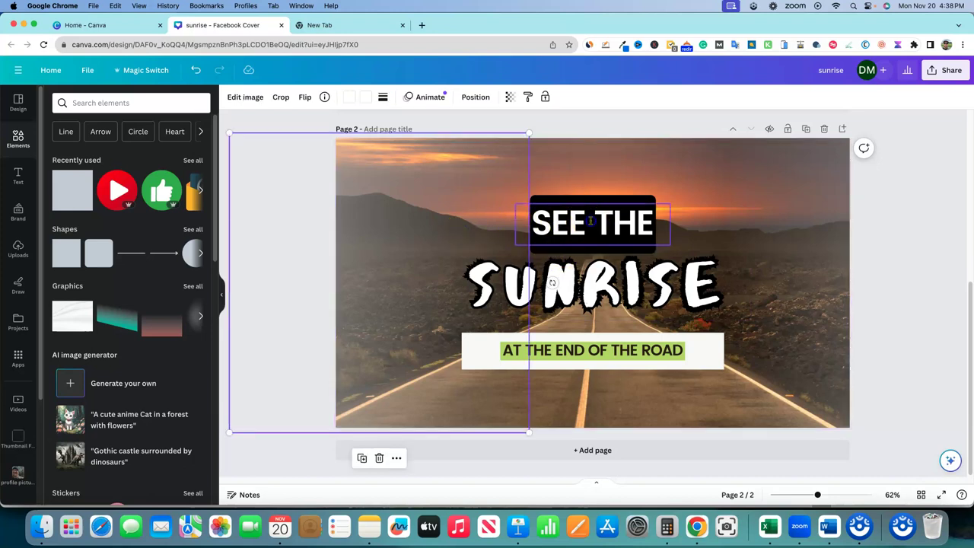
# - Remove the Background effect from the SEE THE text
pyautogui.click(590, 221)
pyautogui.click(557, 97)
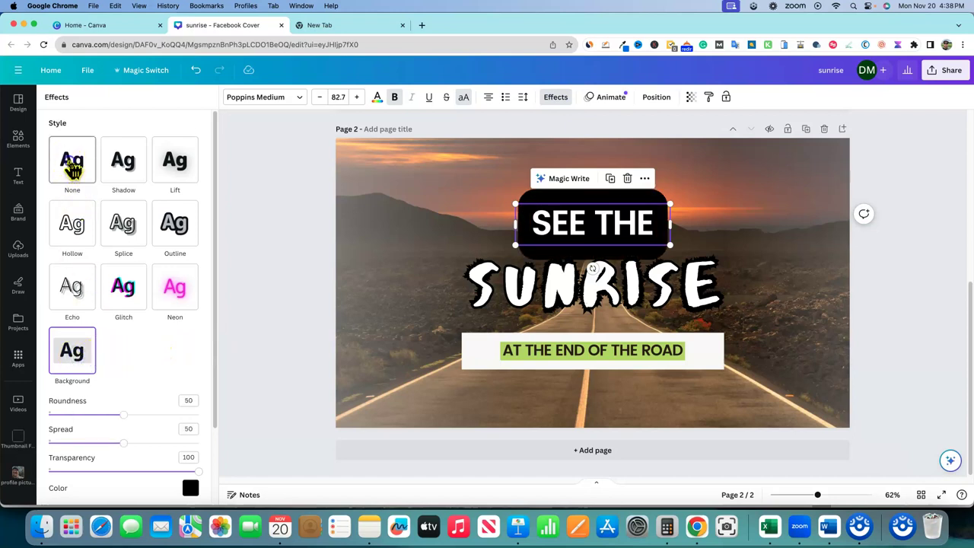
pyautogui.click(80, 166)
pyautogui.click(327, 310)
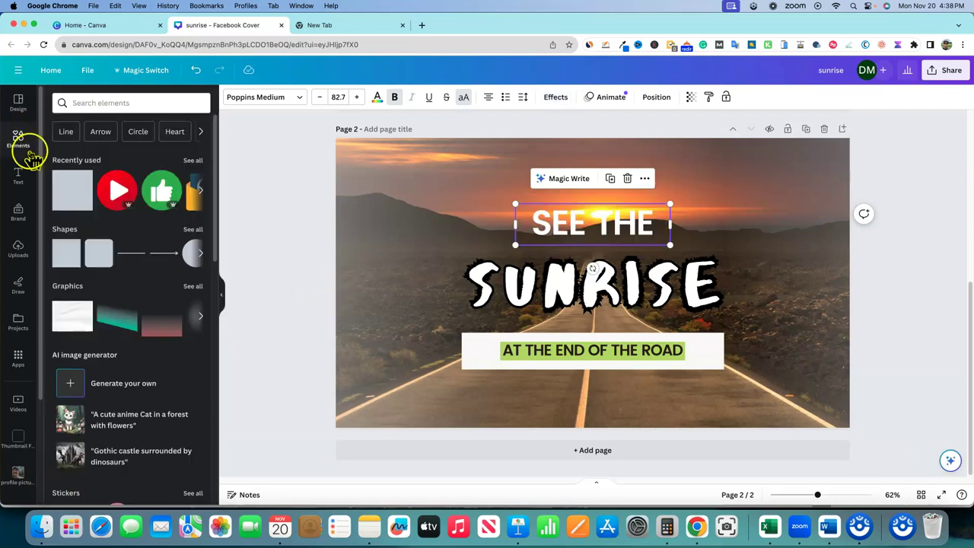
# - Add a square shape to page 2 and fill it with black
pyautogui.click(67, 192)
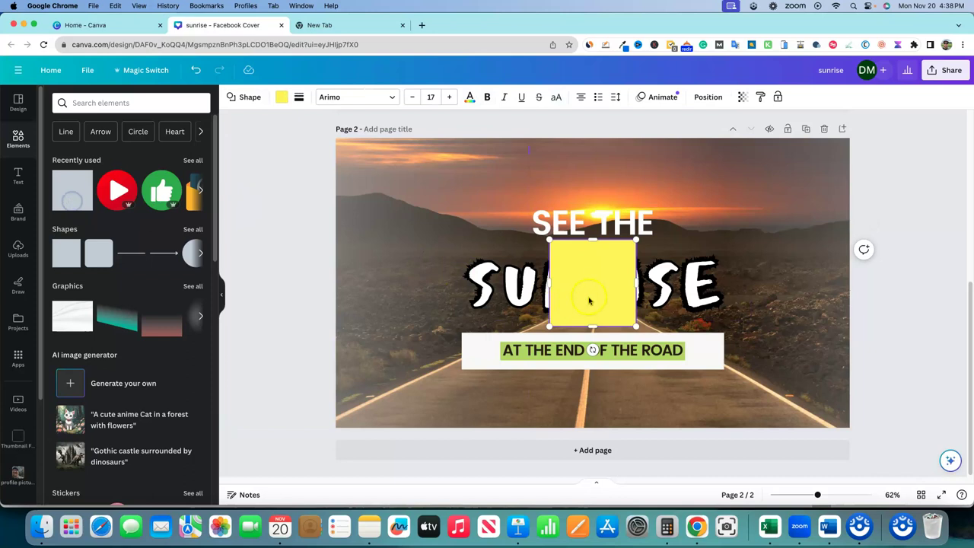
pyautogui.click(280, 98)
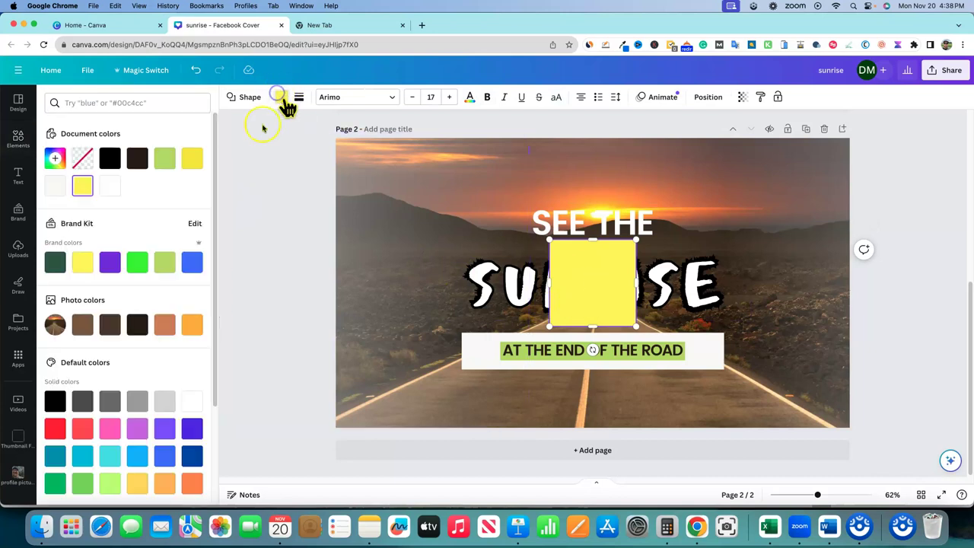
pyautogui.click(55, 401)
# - Move the black square behind the SEE THE text and resize it into a bar that closely frames the words
pyautogui.moveTo(599, 277); pyautogui.dragTo(576, 239)
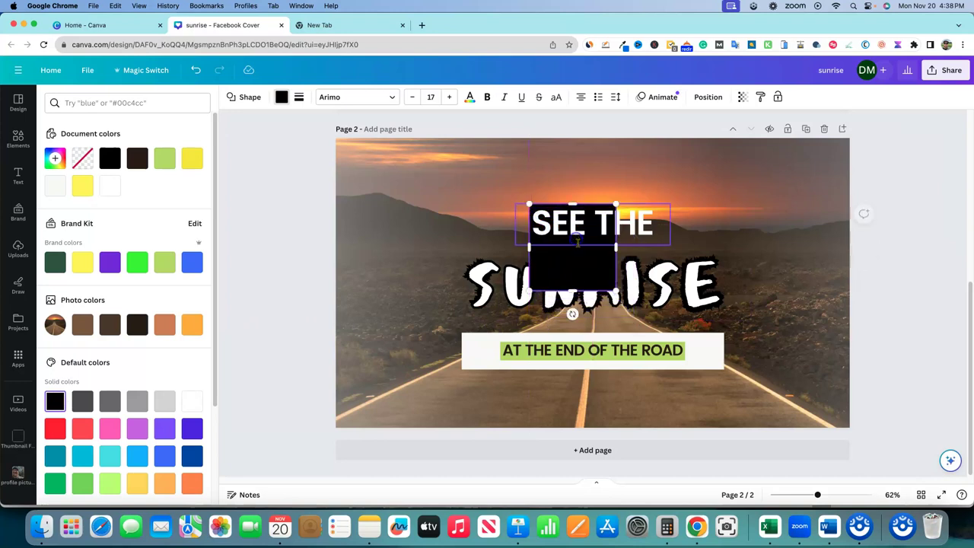
pyautogui.moveTo(572, 290); pyautogui.dragTo(660, 226)
pyautogui.click(754, 232)
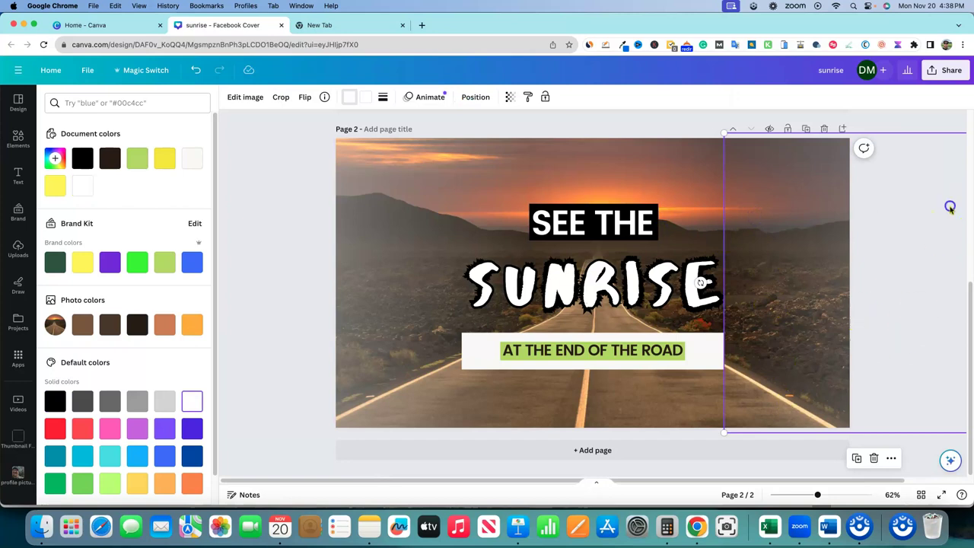
pyautogui.click(949, 206)
pyautogui.click(302, 306)
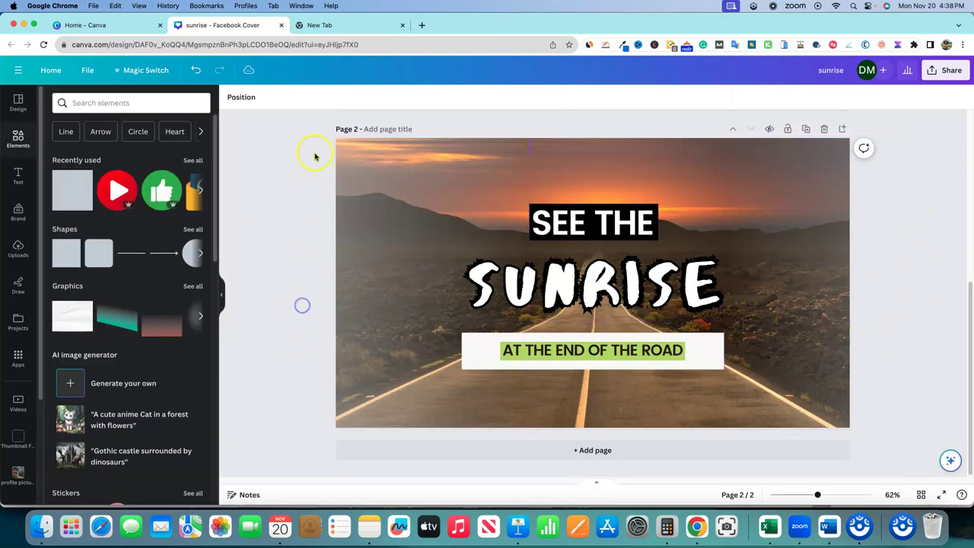
# - Duplicate page 2 and delete the black rectangle behind SEE THE on the copy, keeping the text centered above SUNRISE
pyautogui.click(618, 223)
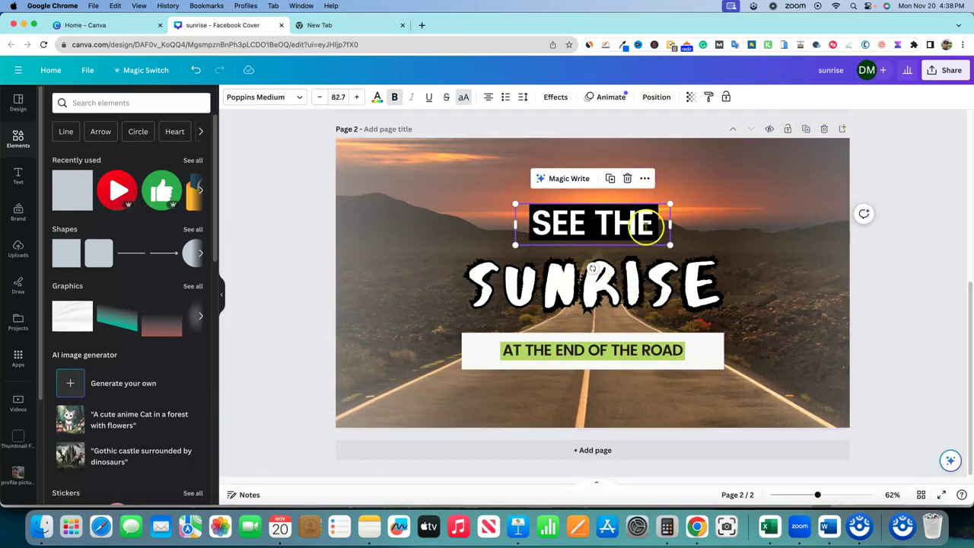
pyautogui.click(805, 130)
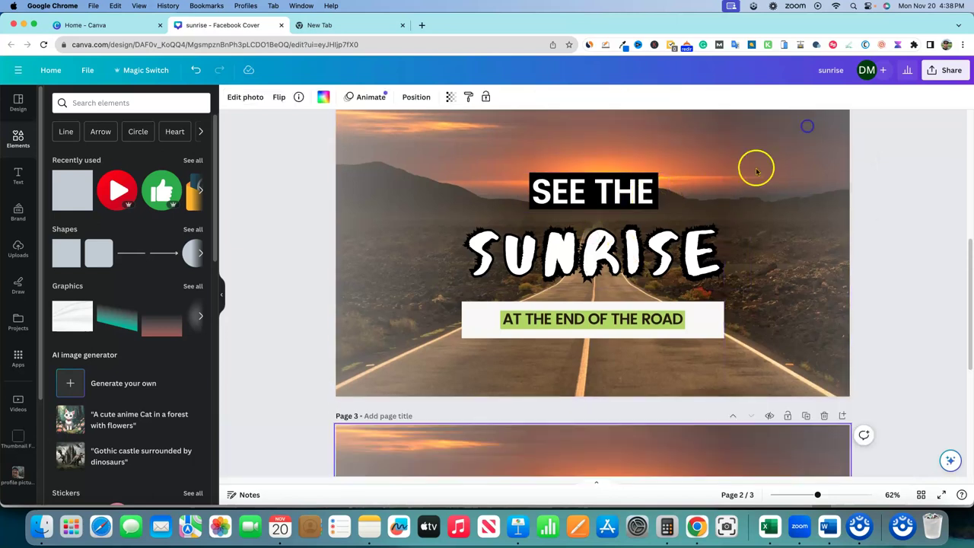
pyautogui.click(618, 227)
pyautogui.moveTo(617, 226); pyautogui.dragTo(506, 242)
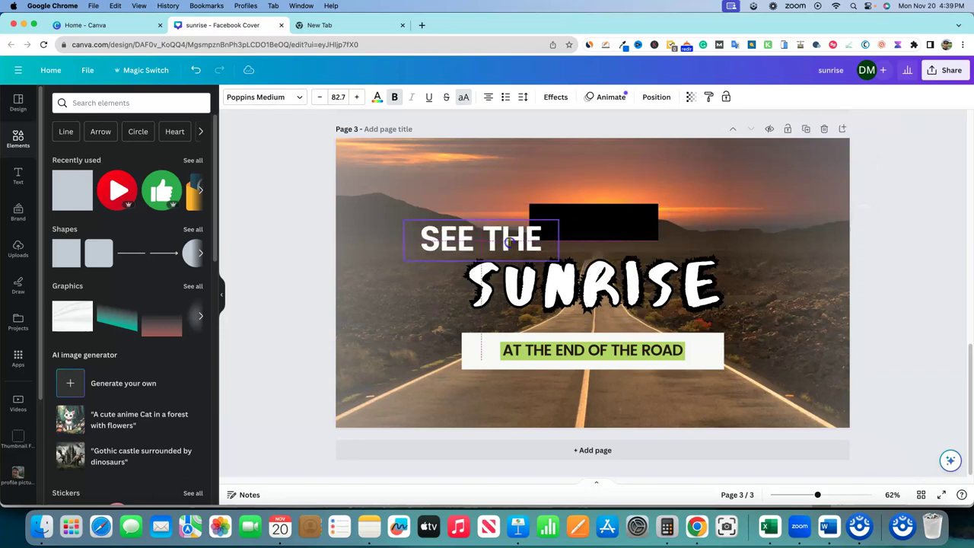
pyautogui.click(615, 225)
pyautogui.press('Delete')
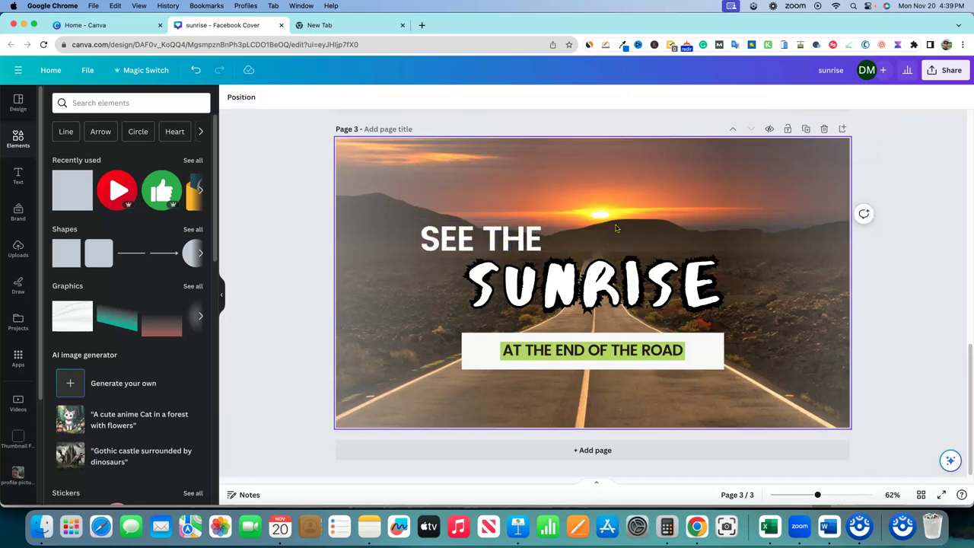
pyautogui.moveTo(465, 240); pyautogui.dragTo(577, 222)
pyautogui.click(702, 192)
# - Apply the Shadow text effect to the SEE THE text on page 3
pyautogui.click(641, 219)
pyautogui.click(620, 221)
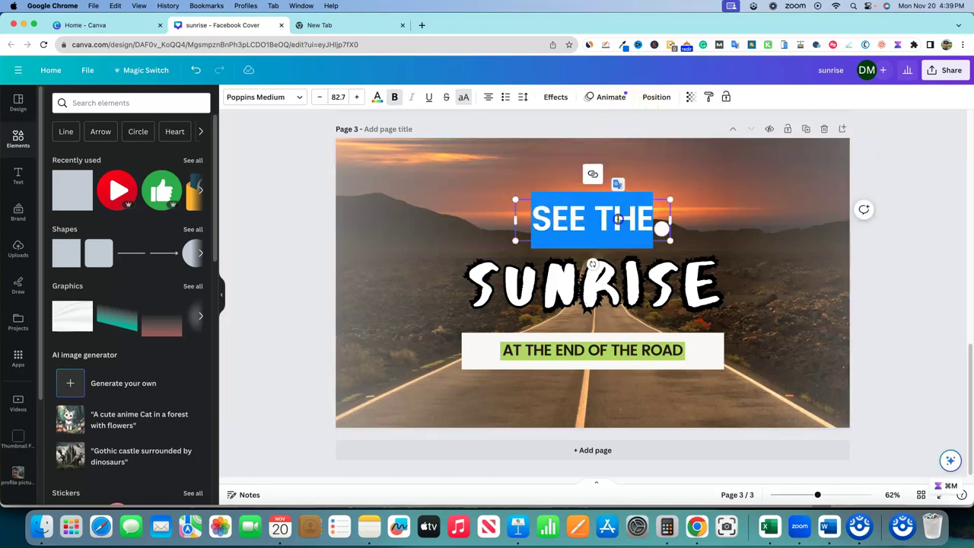
pyautogui.click(556, 97)
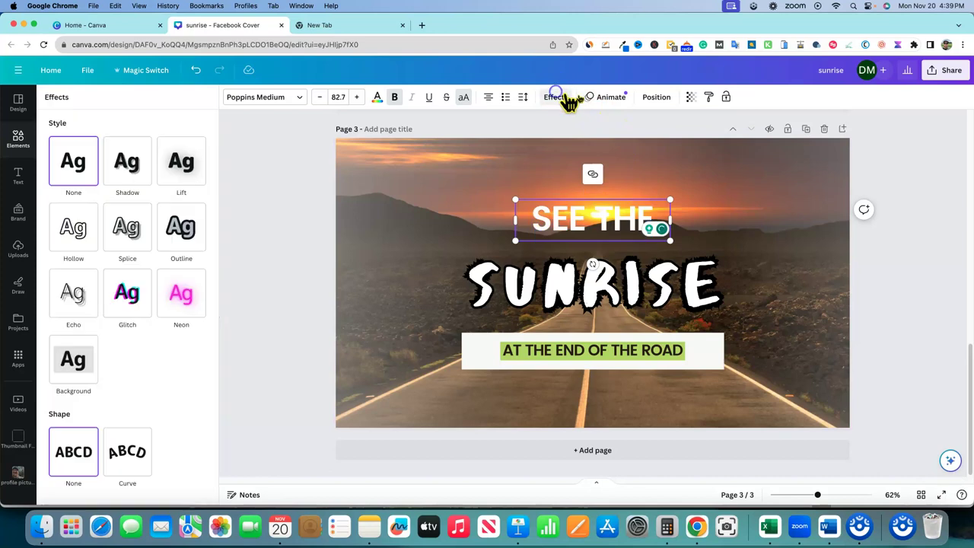
pyautogui.click(137, 173)
pyautogui.click(124, 329)
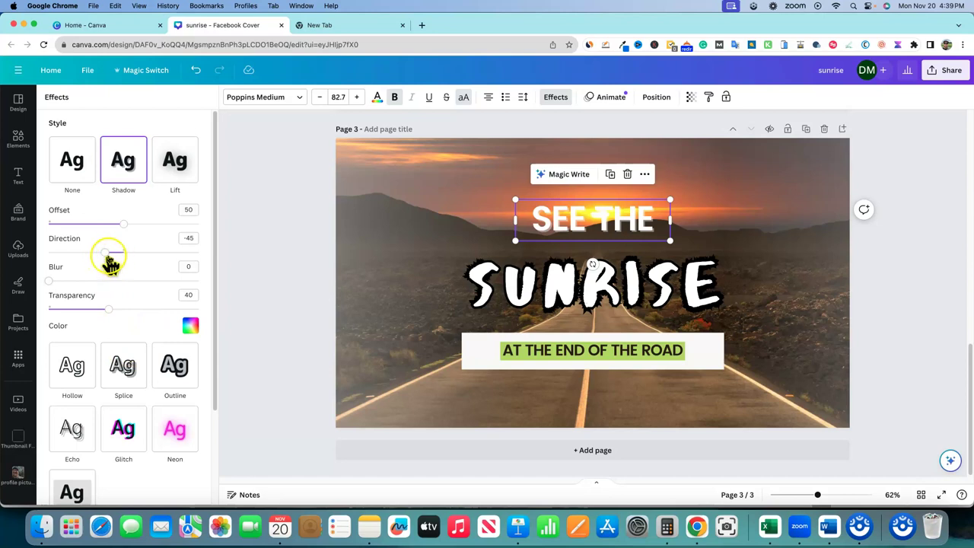
# - Configure the SEE THE shadow with transparency 100, the purple brand color, blur 87 and offset 80
pyautogui.moveTo(108, 310); pyautogui.dragTo(209, 306)
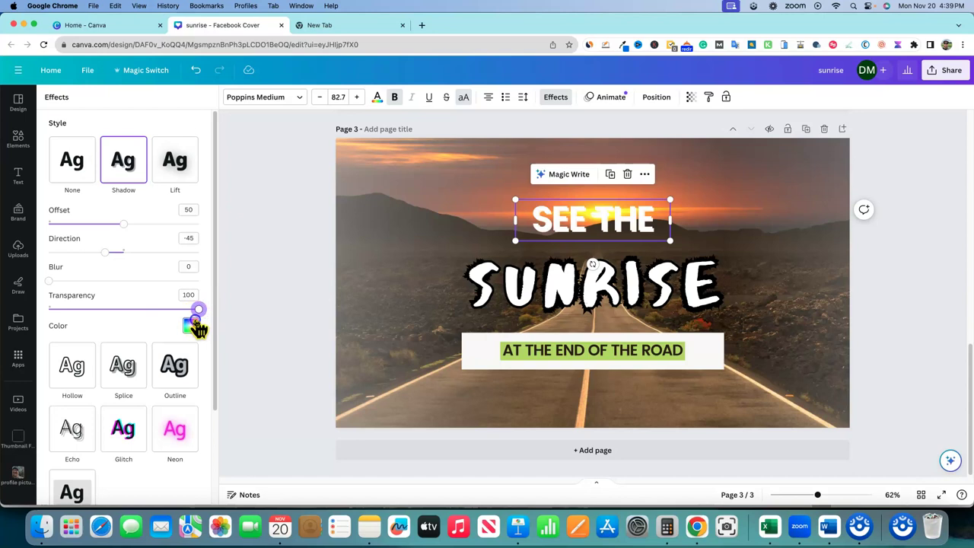
pyautogui.click(190, 326)
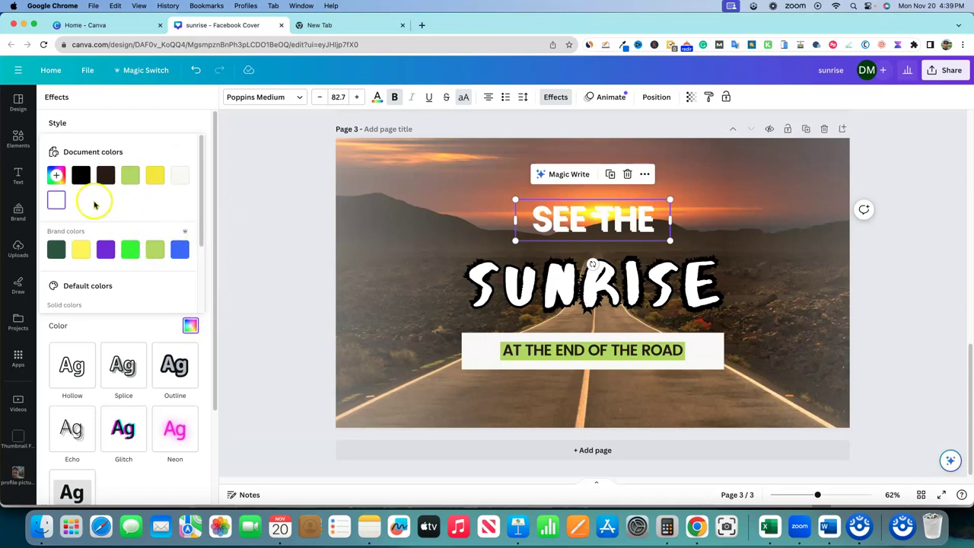
pyautogui.click(108, 251)
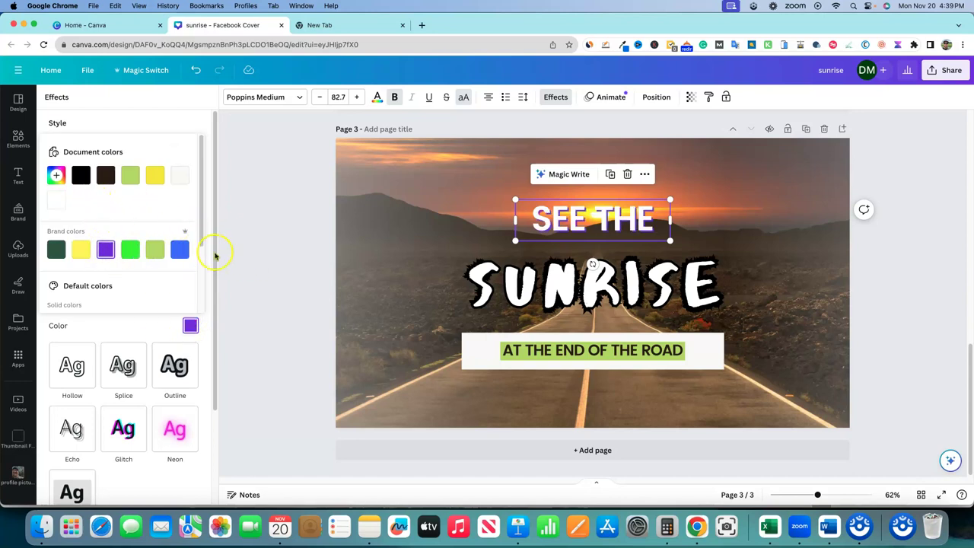
pyautogui.click(199, 138)
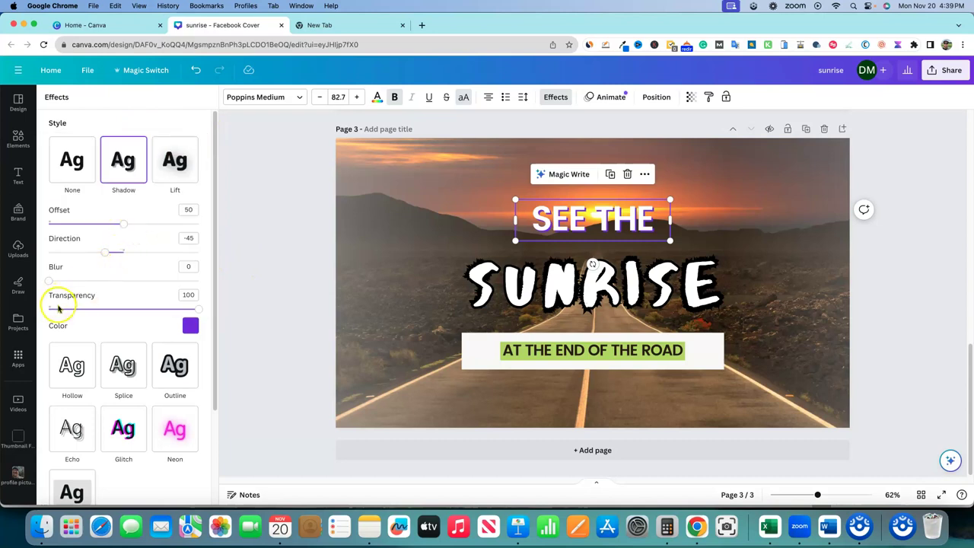
pyautogui.moveTo(51, 285); pyautogui.dragTo(179, 285)
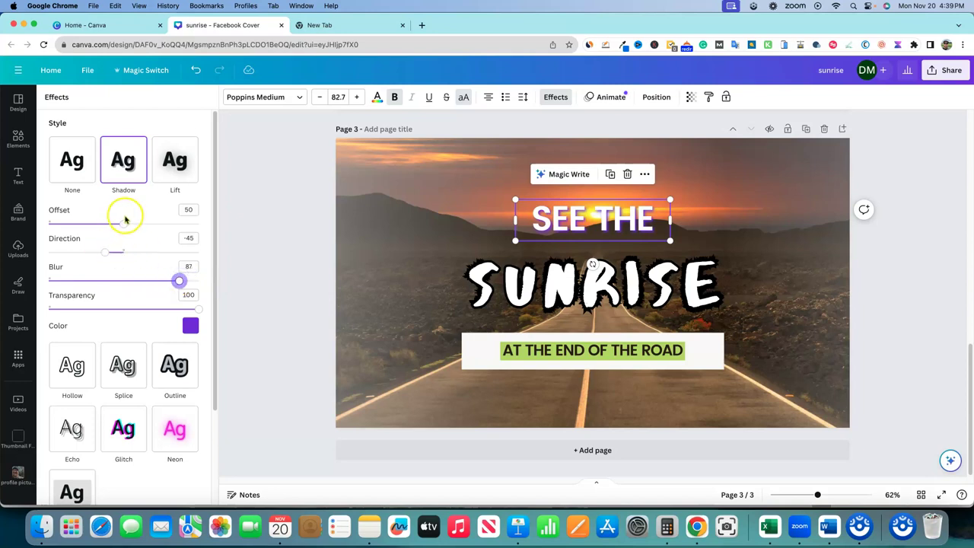
pyautogui.moveTo(139, 229); pyautogui.dragTo(173, 229)
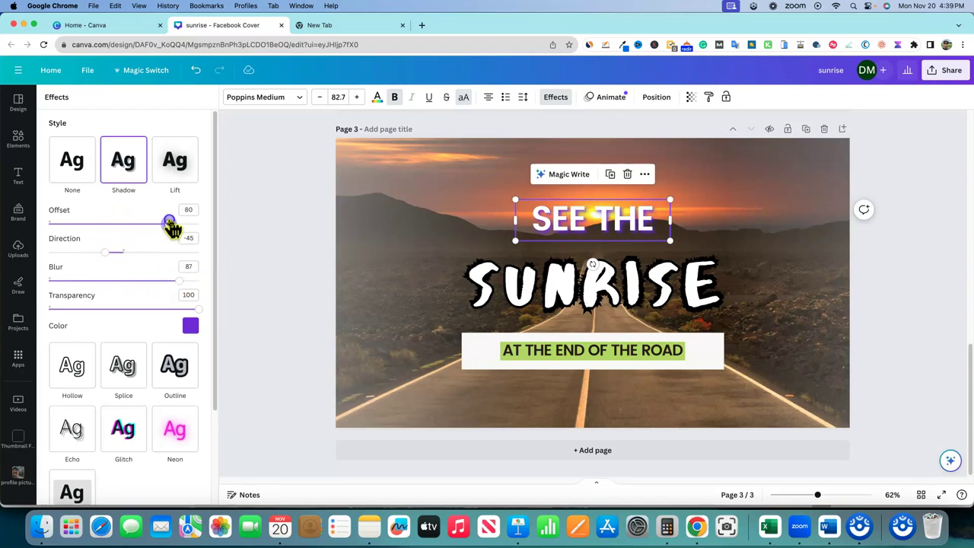
# - Try the SEE THE text with shadow direction 0, with no effect, and with the Echo and Glitch effects
pyautogui.moveTo(105, 253); pyautogui.dragTo(125, 252)
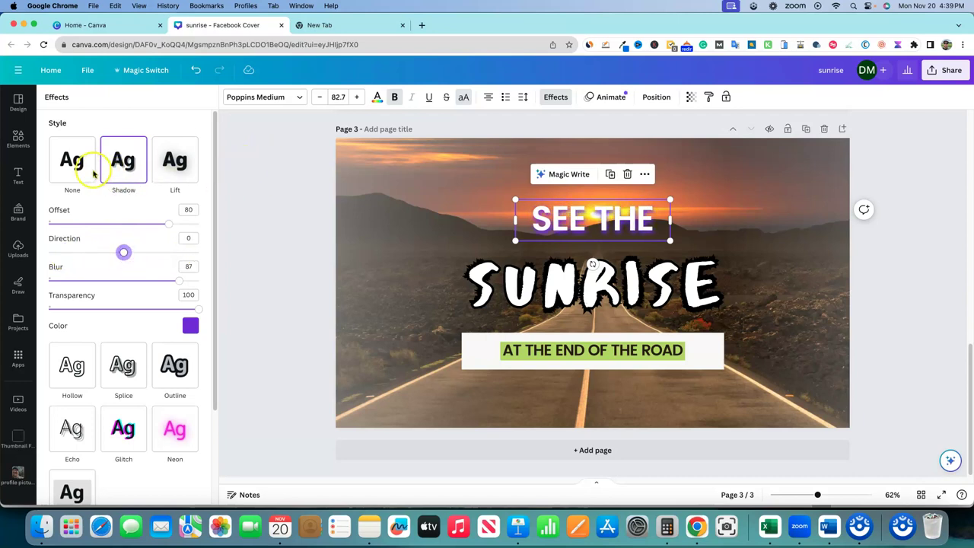
pyautogui.click(68, 166)
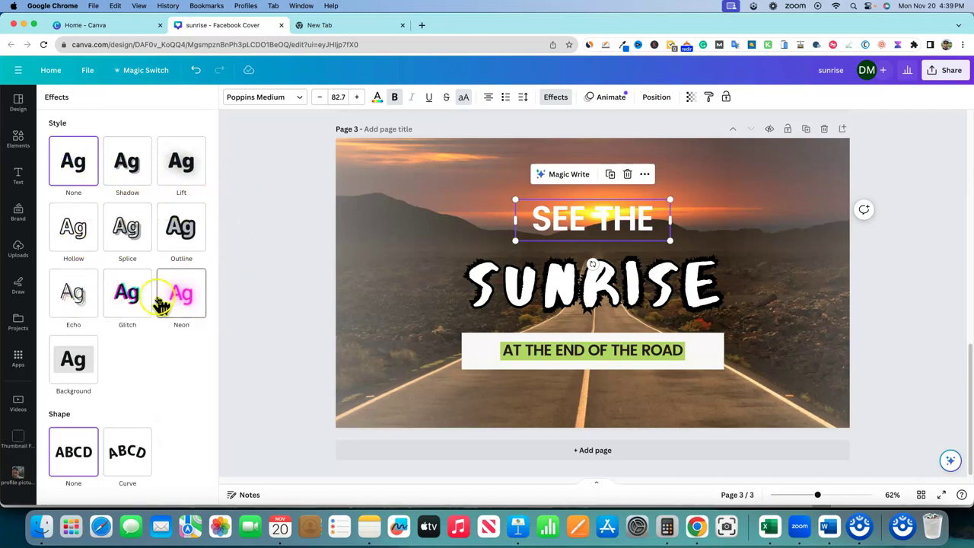
pyautogui.click(88, 305)
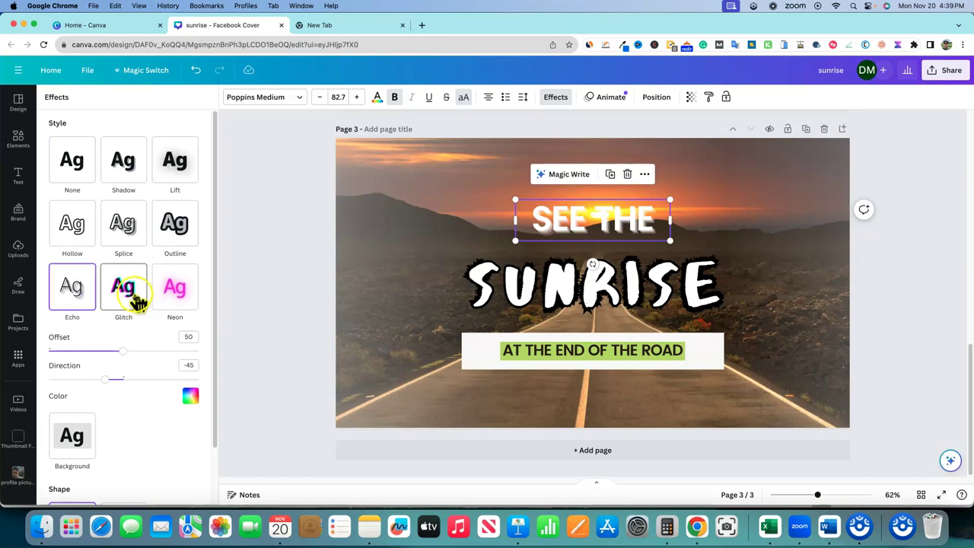
pyautogui.click(128, 296)
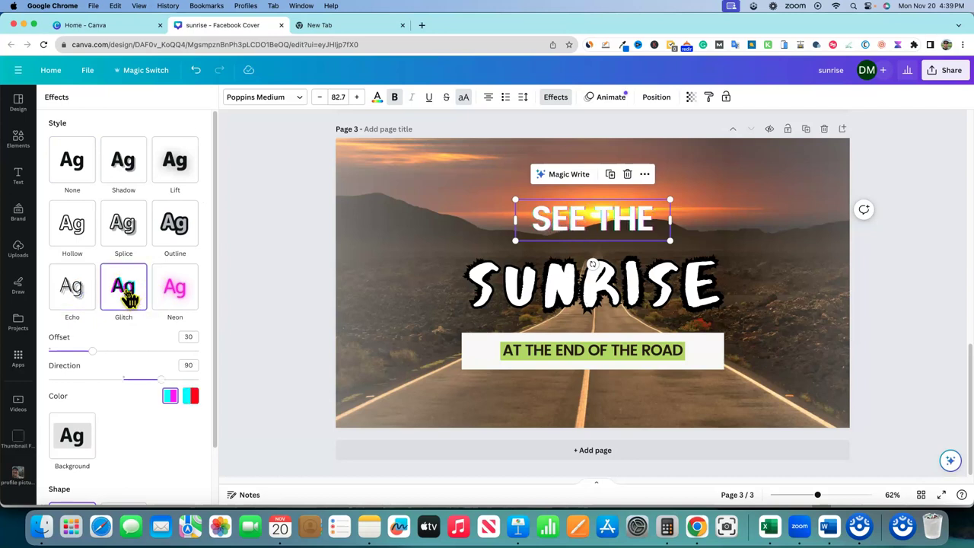
# - Apply the Outline text effect to SEE THE and set its text color to the blue brand color
pyautogui.click(174, 229)
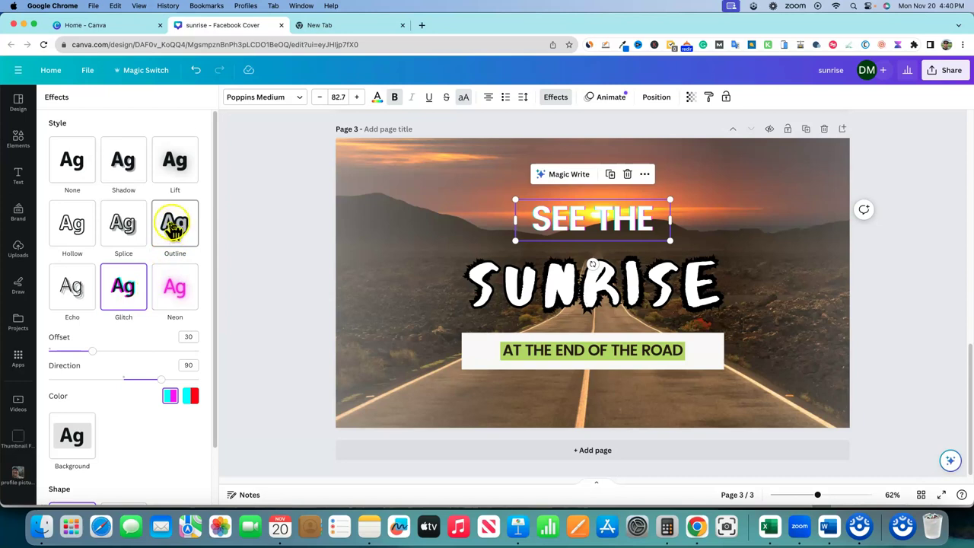
pyautogui.click(176, 228)
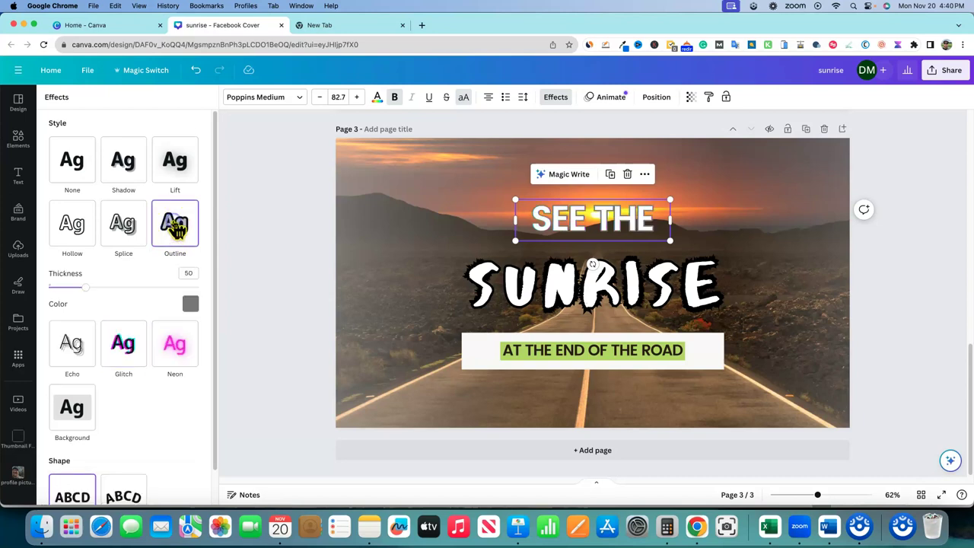
pyautogui.click(131, 237)
pyautogui.click(379, 97)
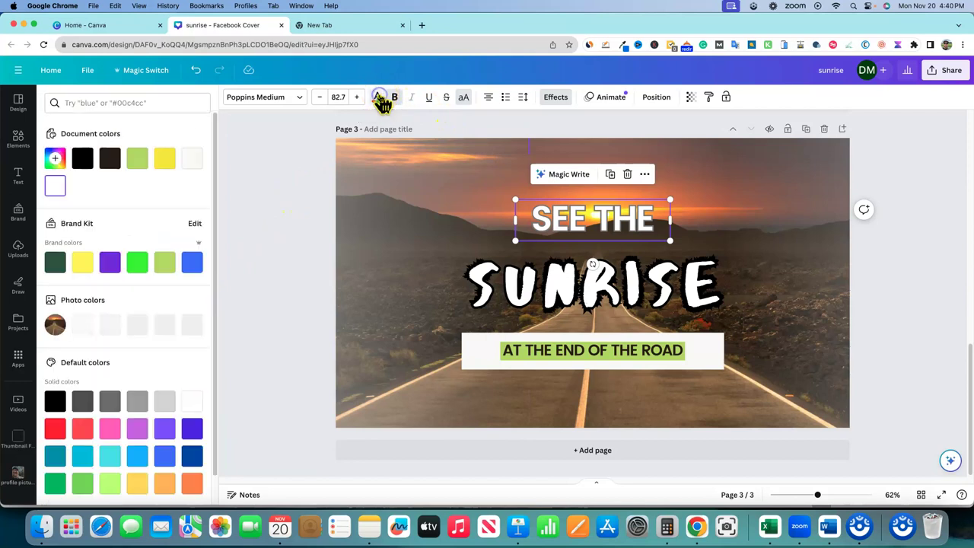
pyautogui.click(193, 264)
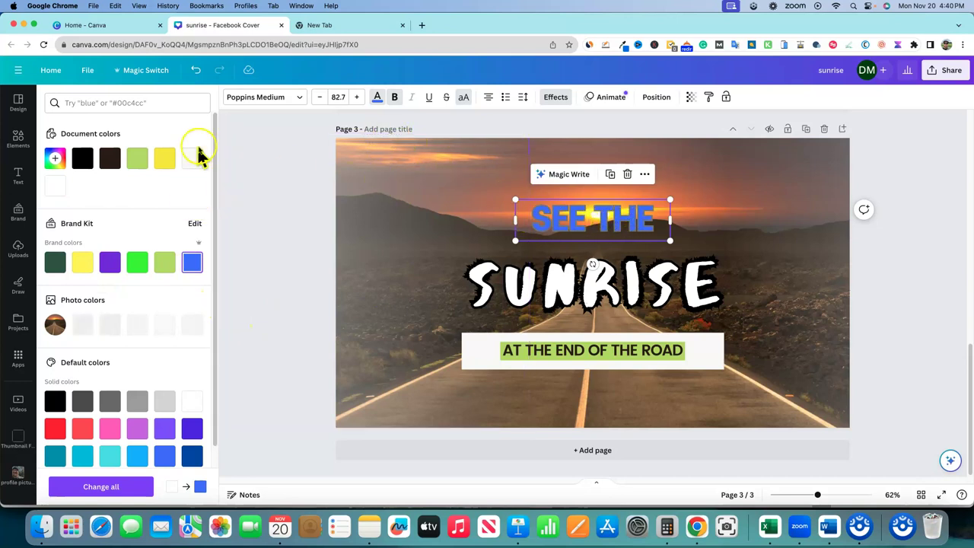
pyautogui.click(228, 135)
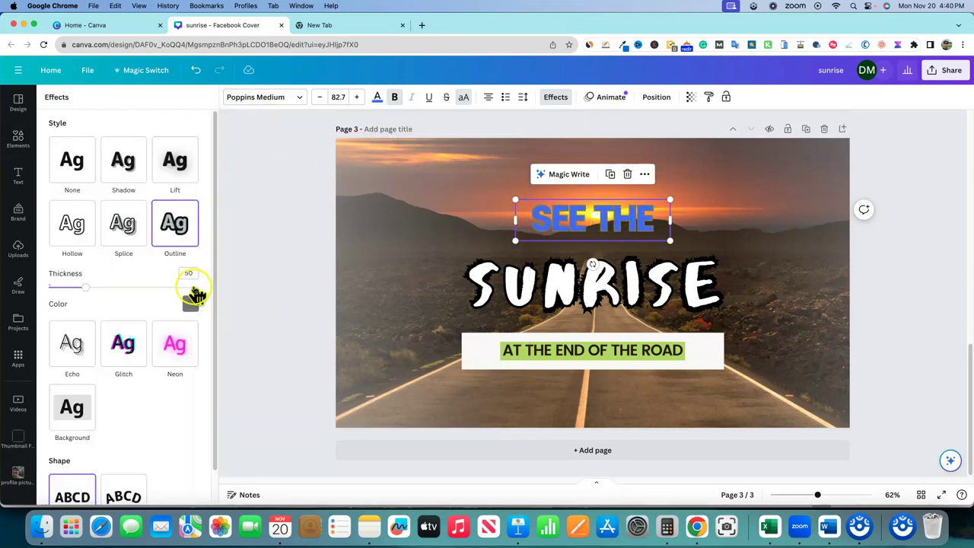
# - Set the SEE THE outline color to the yellow document color and its thickness to 198
pyautogui.click(190, 303)
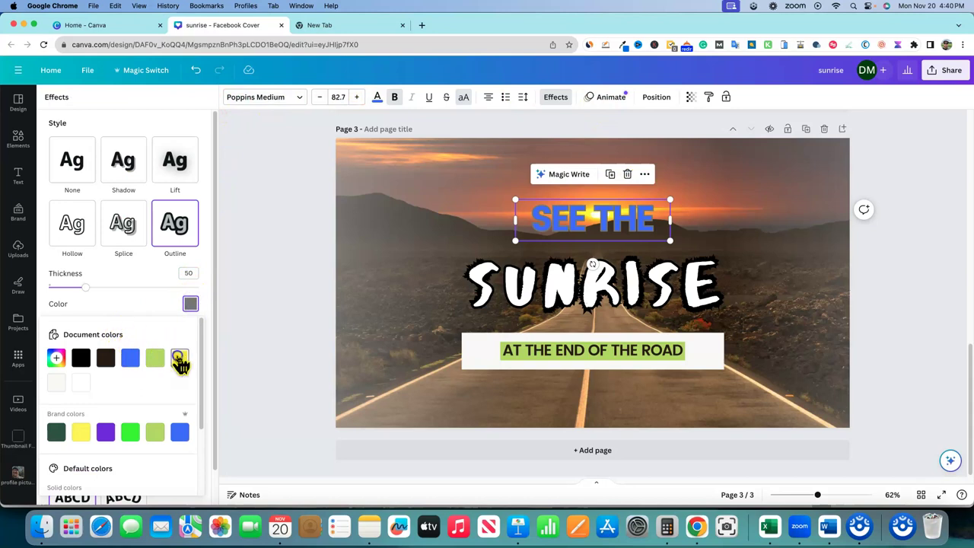
pyautogui.click(180, 360)
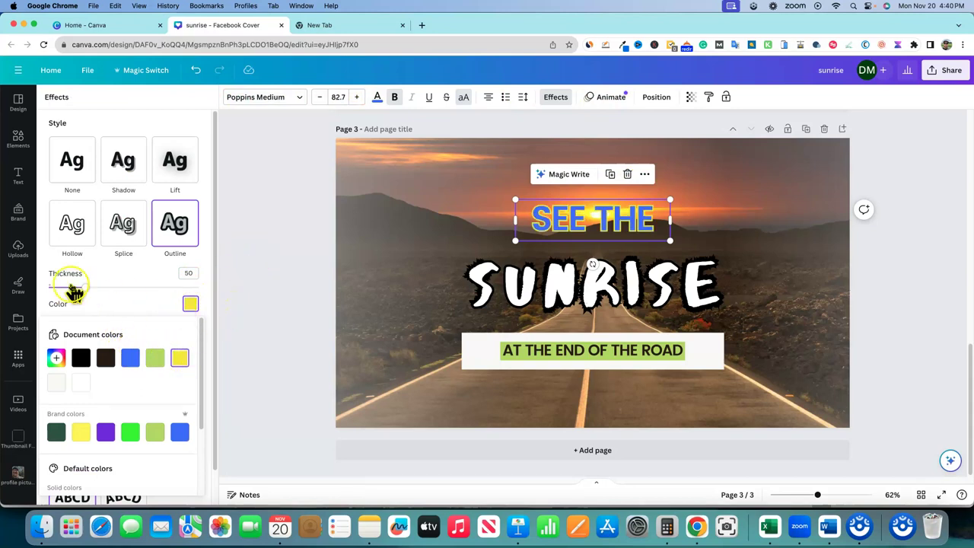
pyautogui.moveTo(86, 287); pyautogui.dragTo(198, 292)
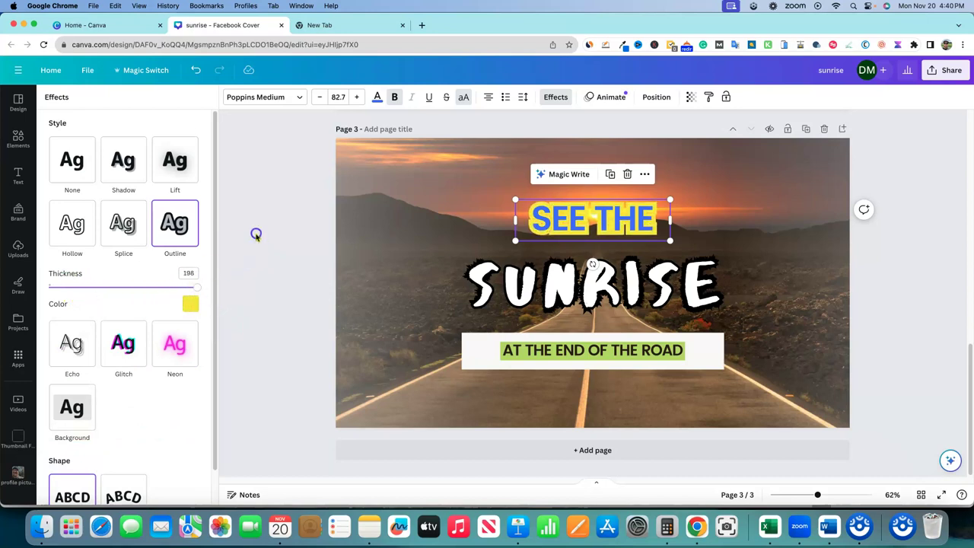
pyautogui.click(255, 235)
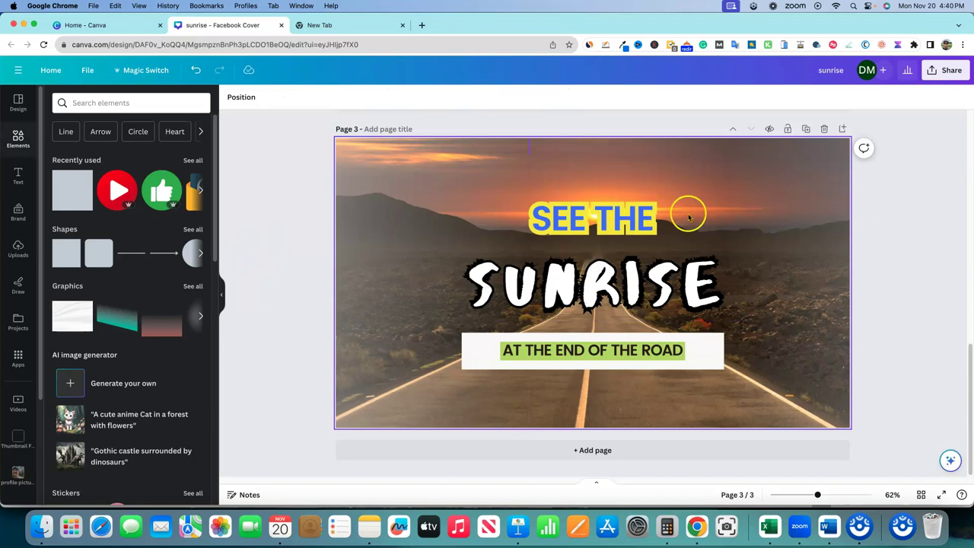
pyautogui.click(404, 267)
pyautogui.click(732, 369)
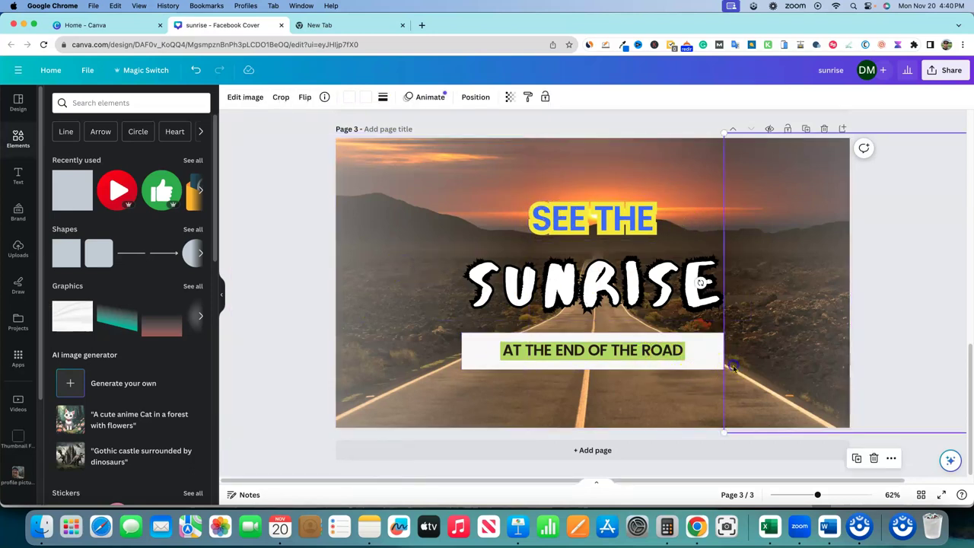
pyautogui.click(704, 393)
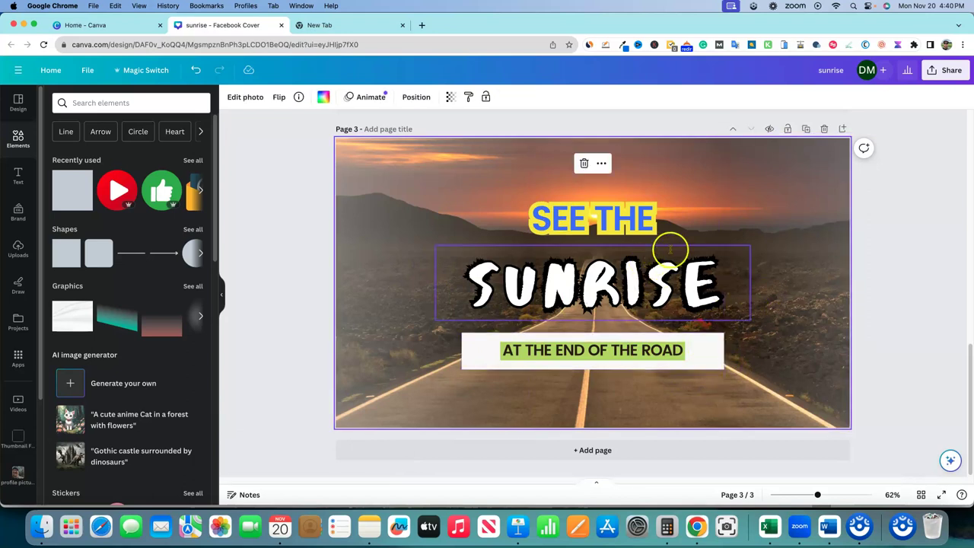
pyautogui.click(653, 280)
pyautogui.click(717, 209)
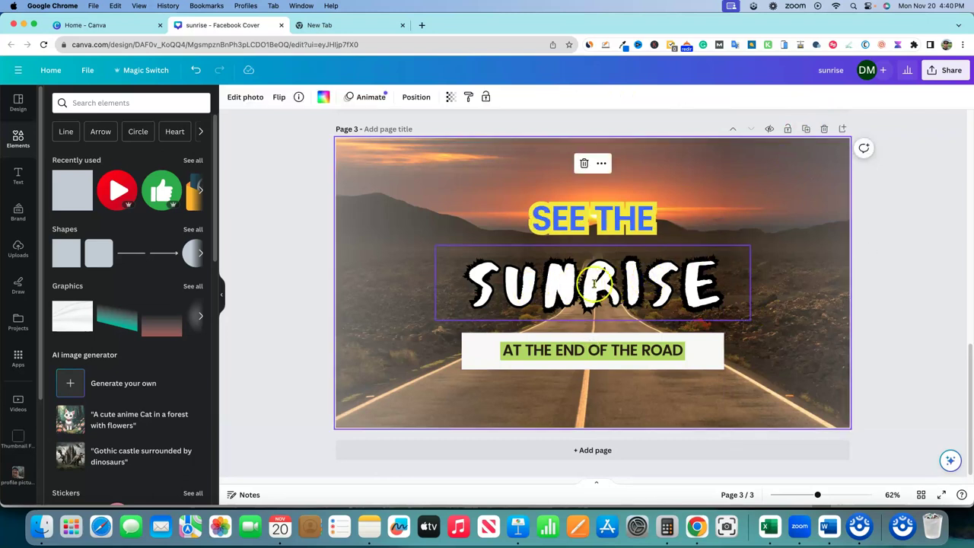
pyautogui.click(472, 217)
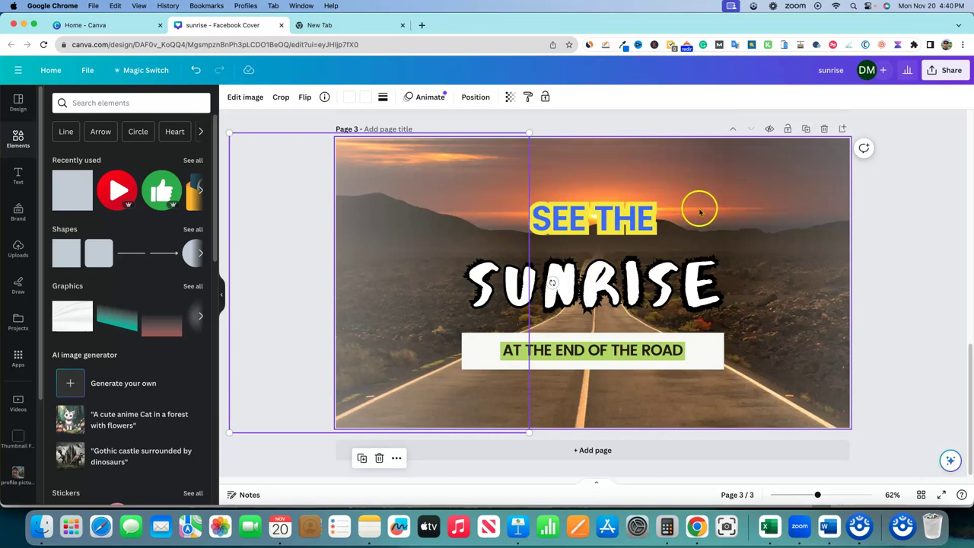
# - Switch to Google Docs, open "Chatgpt prompts for my business 2023" and go to its YouTube Shorts section
pyautogui.click(373, 25)
pyautogui.click(925, 88)
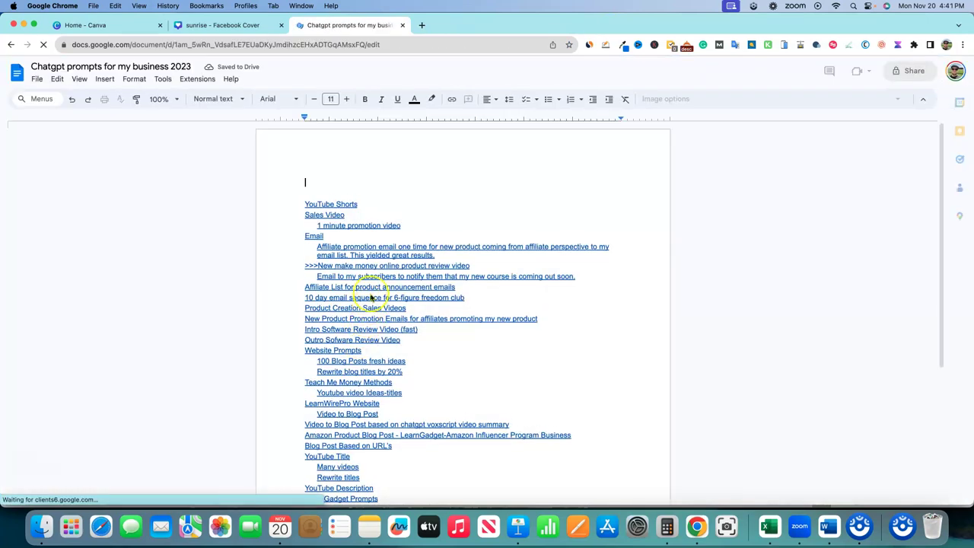
pyautogui.scroll(-5, 388, 327)
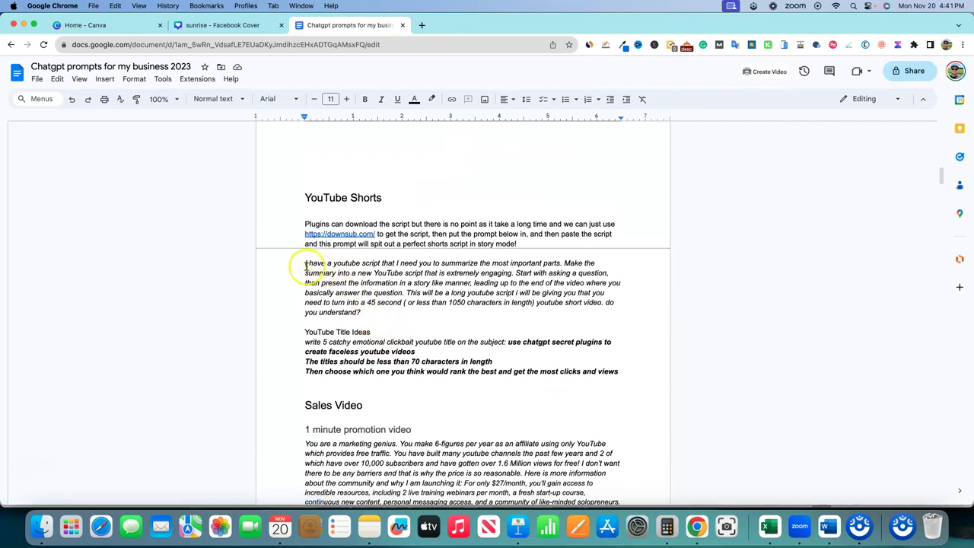
# - Highlight the sentence "I have a youtube script that I need you to summarize the most important parts." in yellow
pyautogui.moveTo(305, 263); pyautogui.dragTo(542, 262)
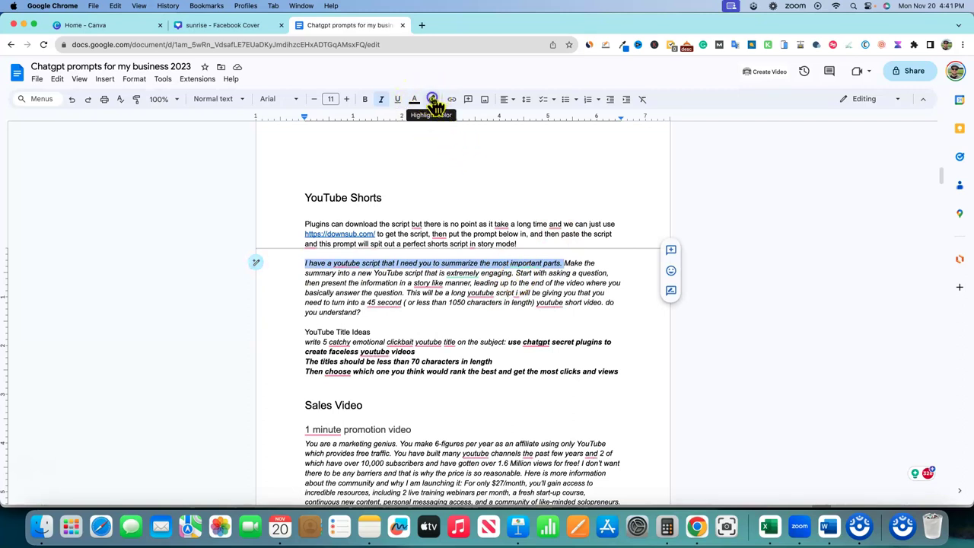
pyautogui.click(433, 100)
pyautogui.click(467, 146)
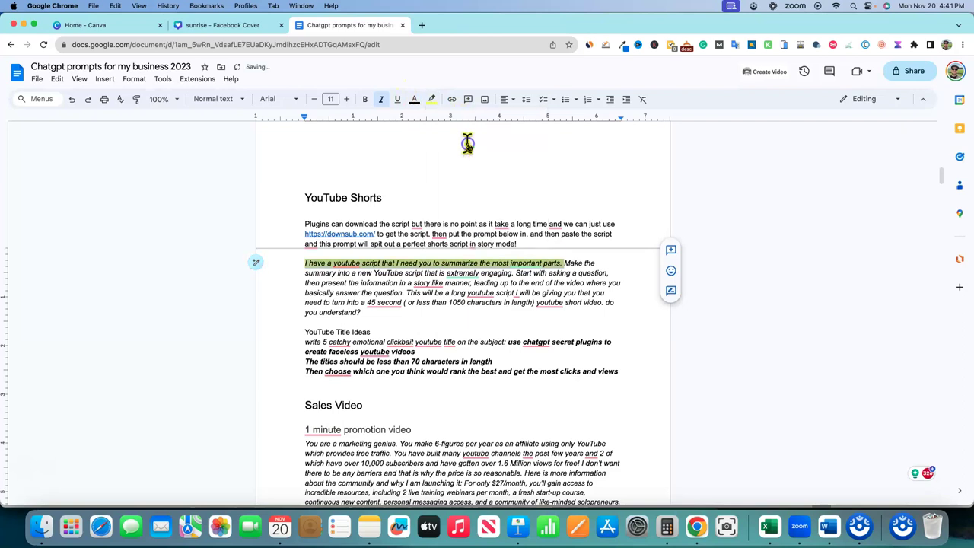
pyautogui.click(610, 266)
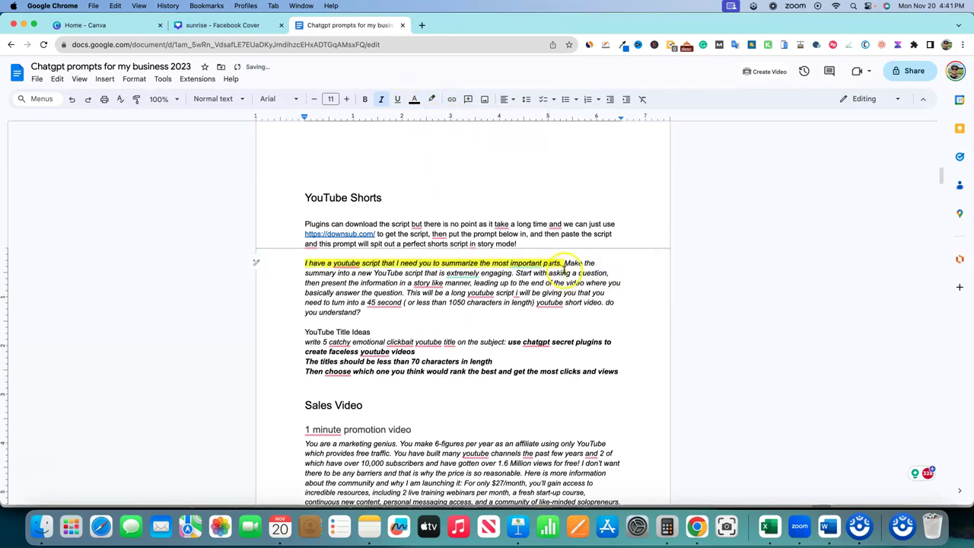
pyautogui.click(541, 262)
pyautogui.click(356, 272)
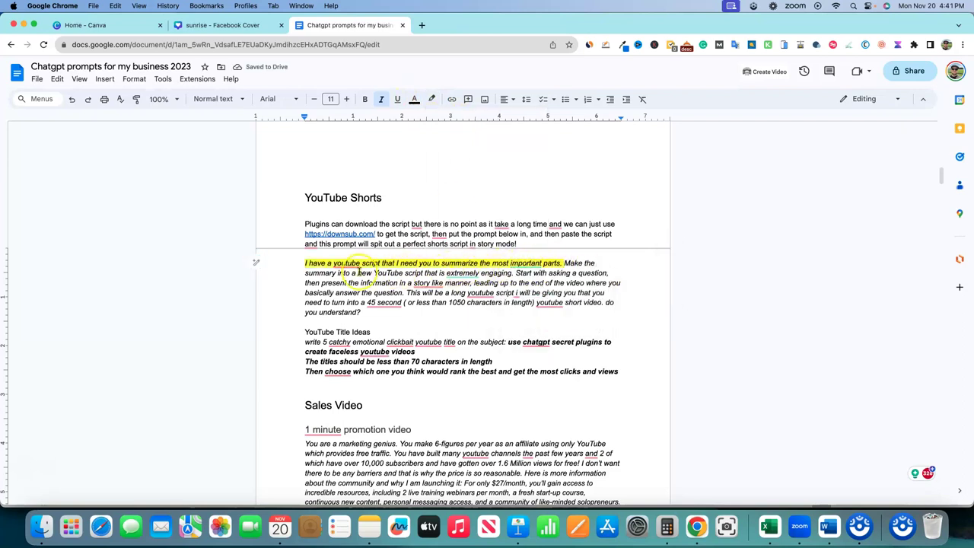
pyautogui.click(416, 199)
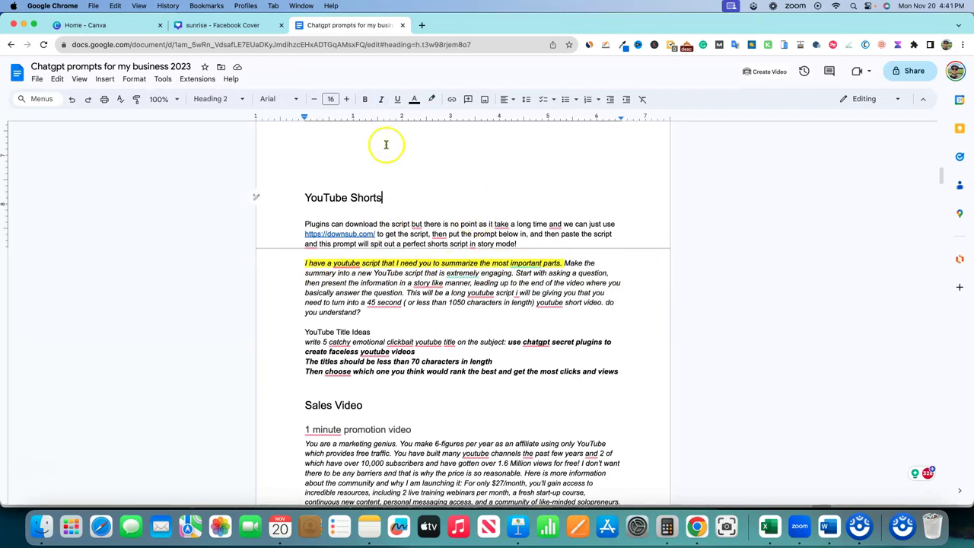
# - Return to the sunrise design in Canva, add a yellow square on page 3 and place it behind the SUNRISE text
pyautogui.click(213, 27)
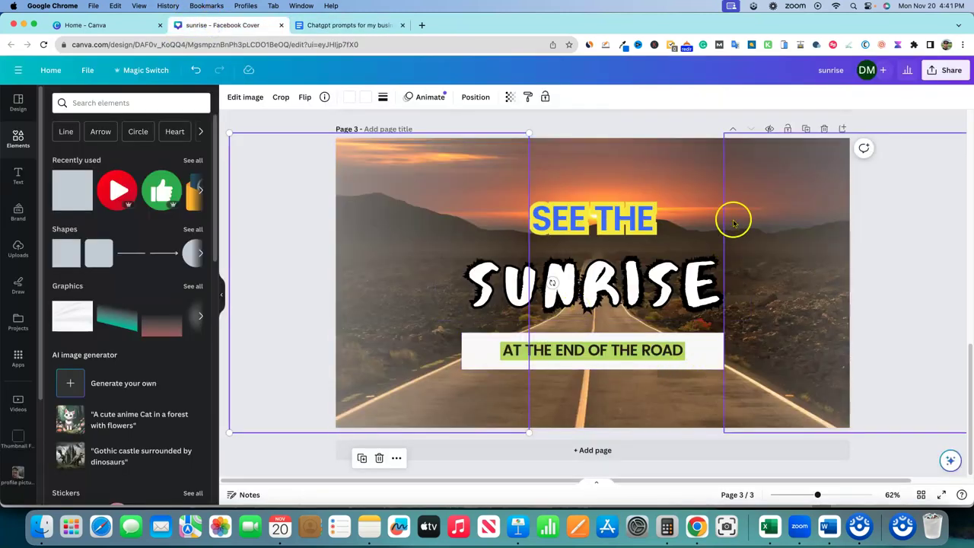
pyautogui.click(72, 190)
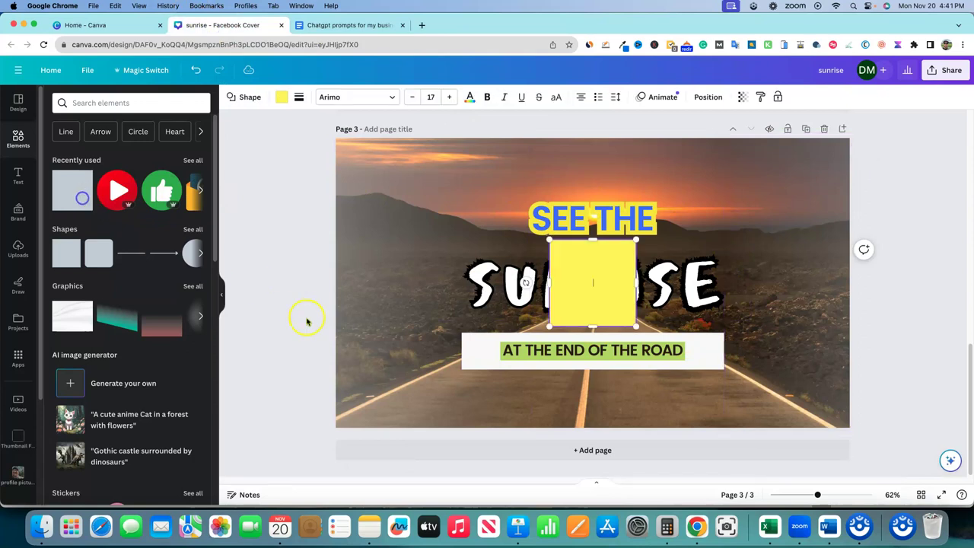
pyautogui.moveTo(592, 241); pyautogui.dragTo(592, 254)
pyautogui.click(702, 98)
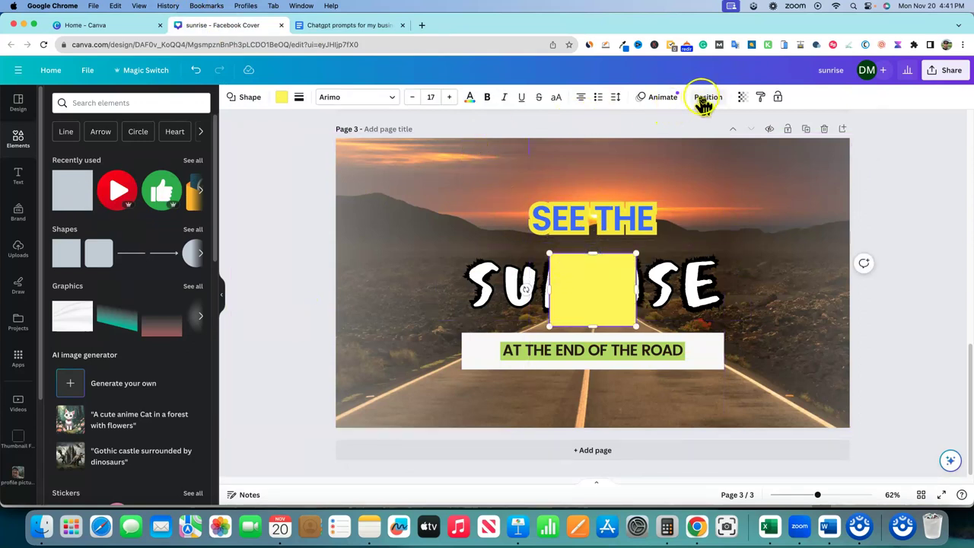
pyautogui.click(172, 123)
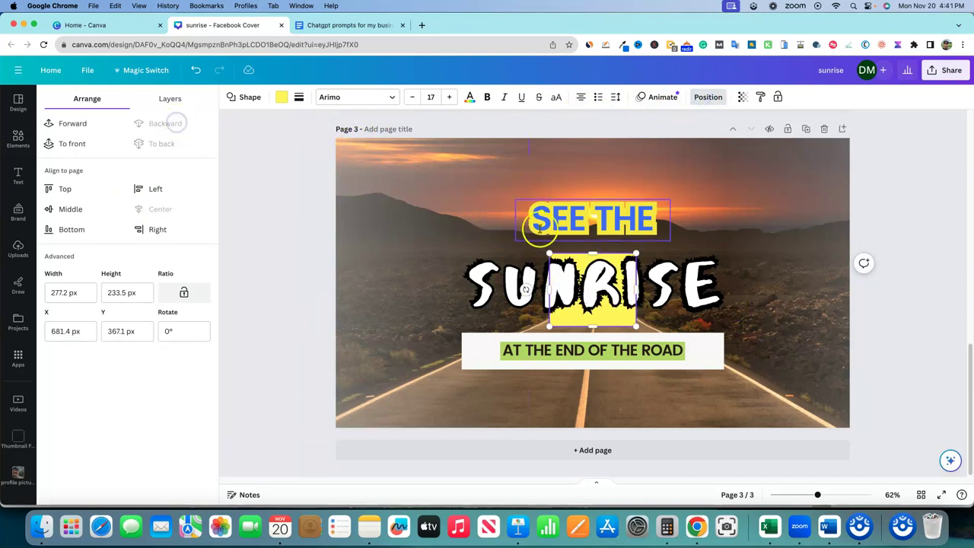
# - Resize the yellow square into a bar about 860 px wide and 215 px high that frames the word SUNRISE
pyautogui.moveTo(592, 326); pyautogui.dragTo(592, 320)
pyautogui.moveTo(549, 284); pyautogui.dragTo(460, 277)
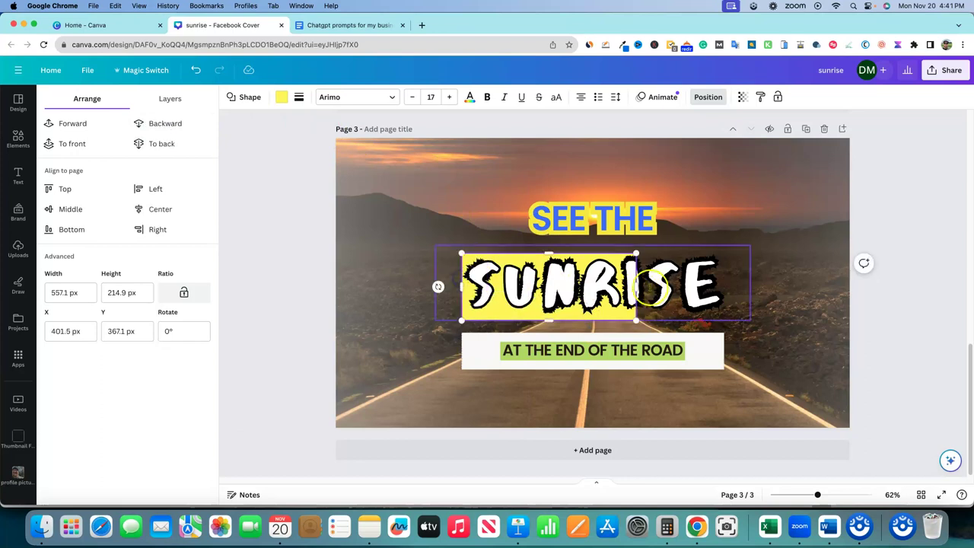
pyautogui.moveTo(636, 286); pyautogui.dragTo(734, 285)
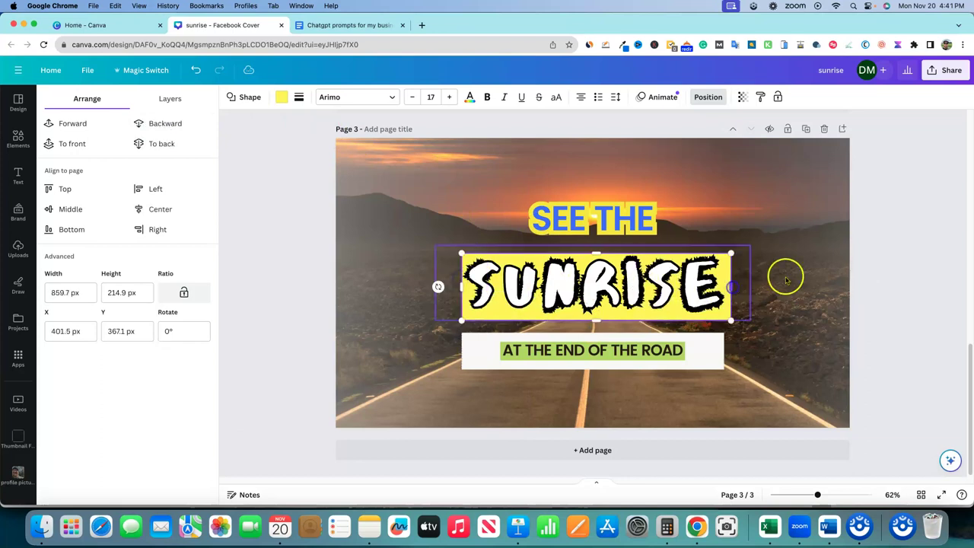
pyautogui.click(786, 280)
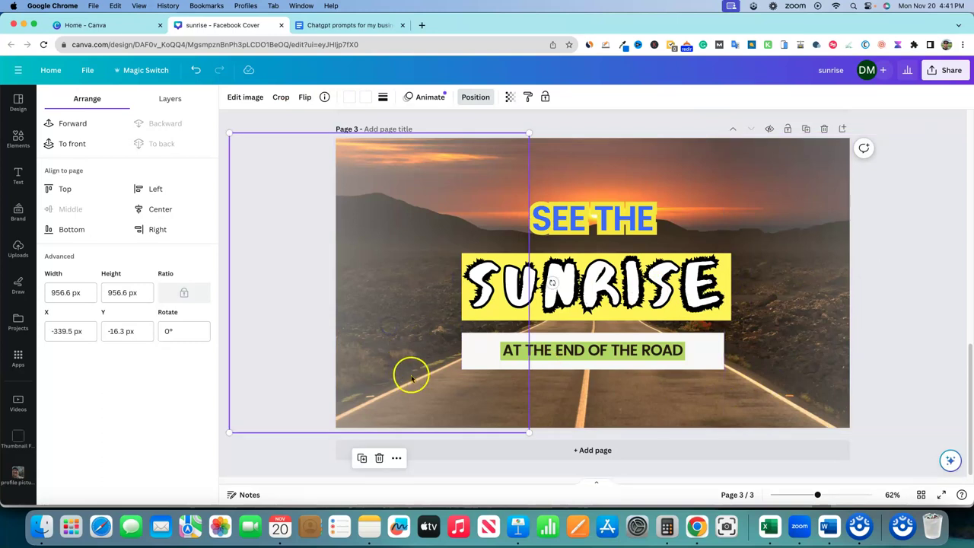
pyautogui.click(652, 108)
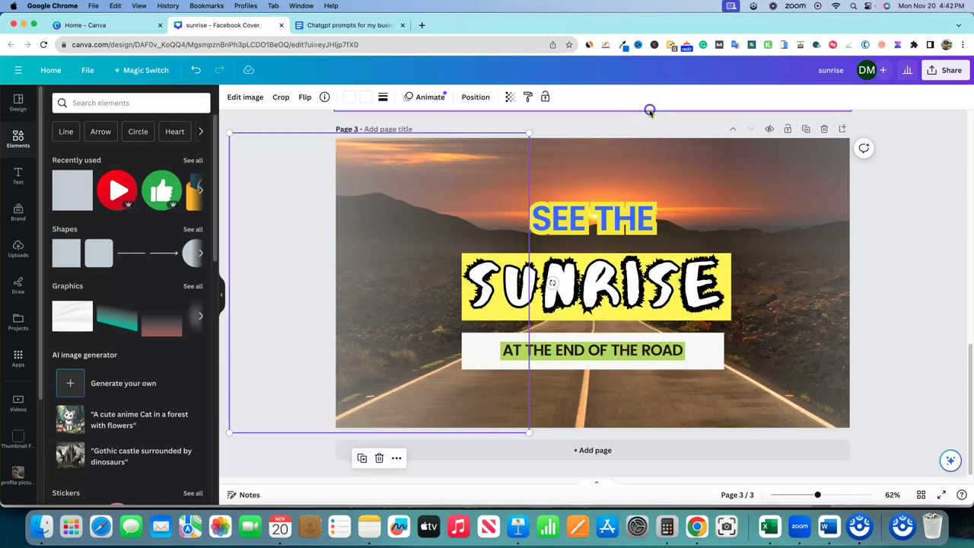
pyautogui.click(812, 165)
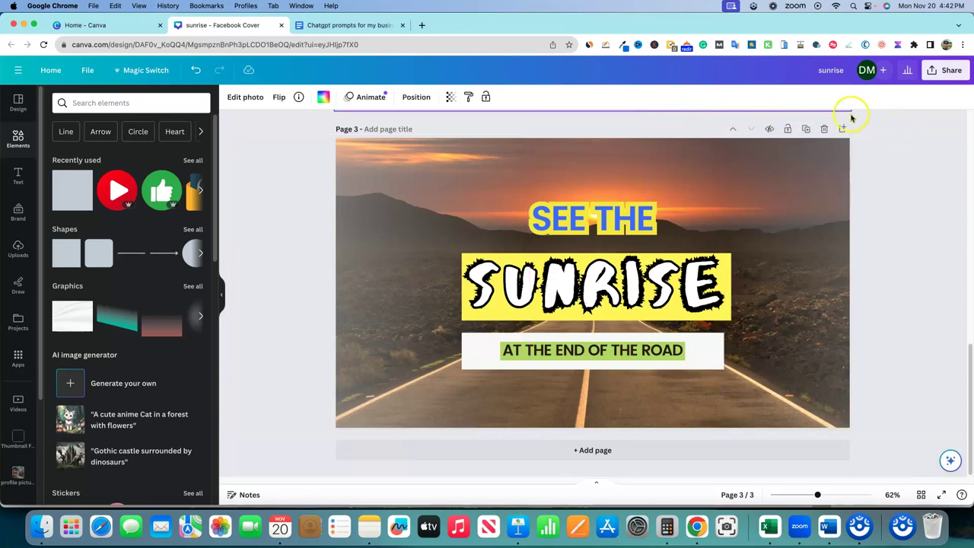